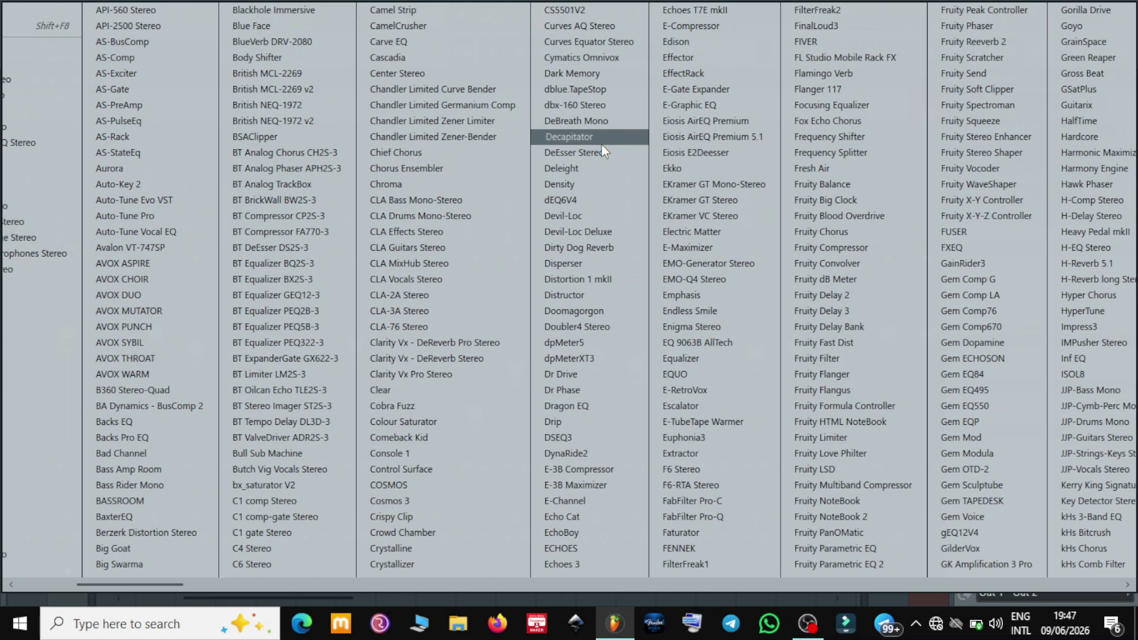
Load ZGameEditor Visualizer as an effect on the Master mixer track and shift its window upward
{"action": "key", "text": "x"}
{"action": "key", "text": "x"}
{"action": "key", "text": "x"}
{"action": "key", "text": "x"}
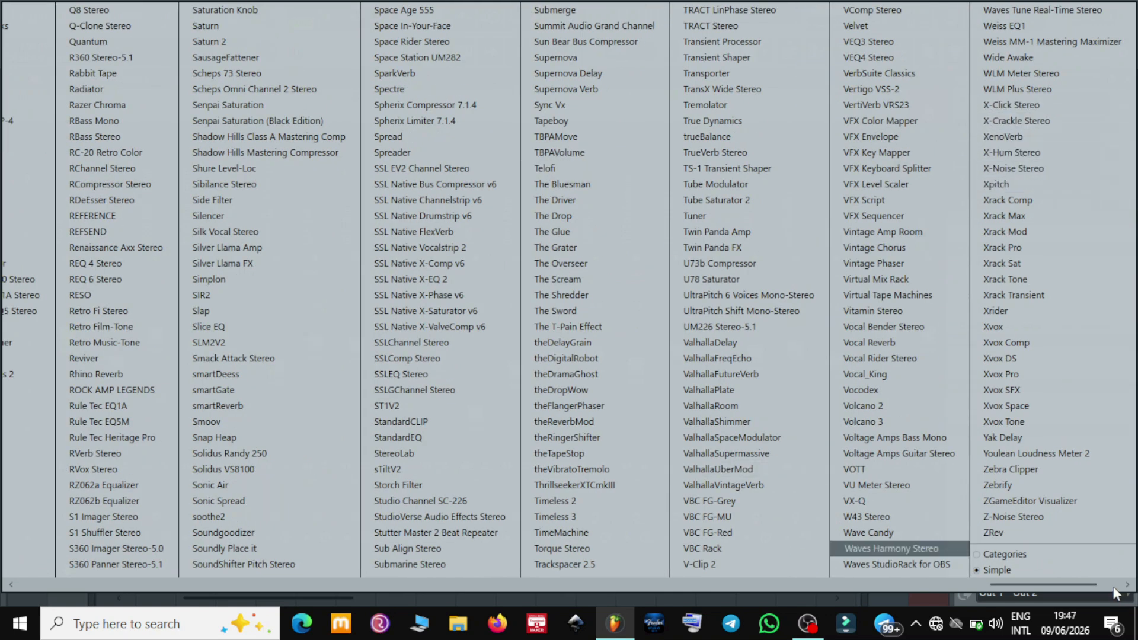
{"action": "left_click", "coordinate": [1033, 501]}
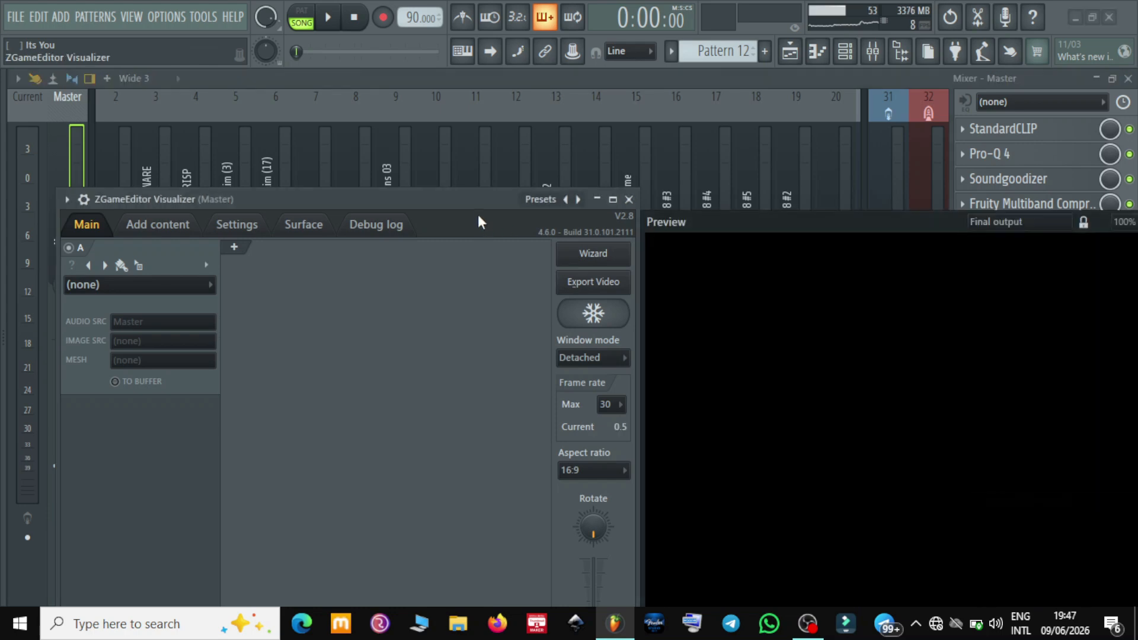
{"action": "left_click_drag", "start_coordinate": [366, 202], "coordinate": [416, 144]}
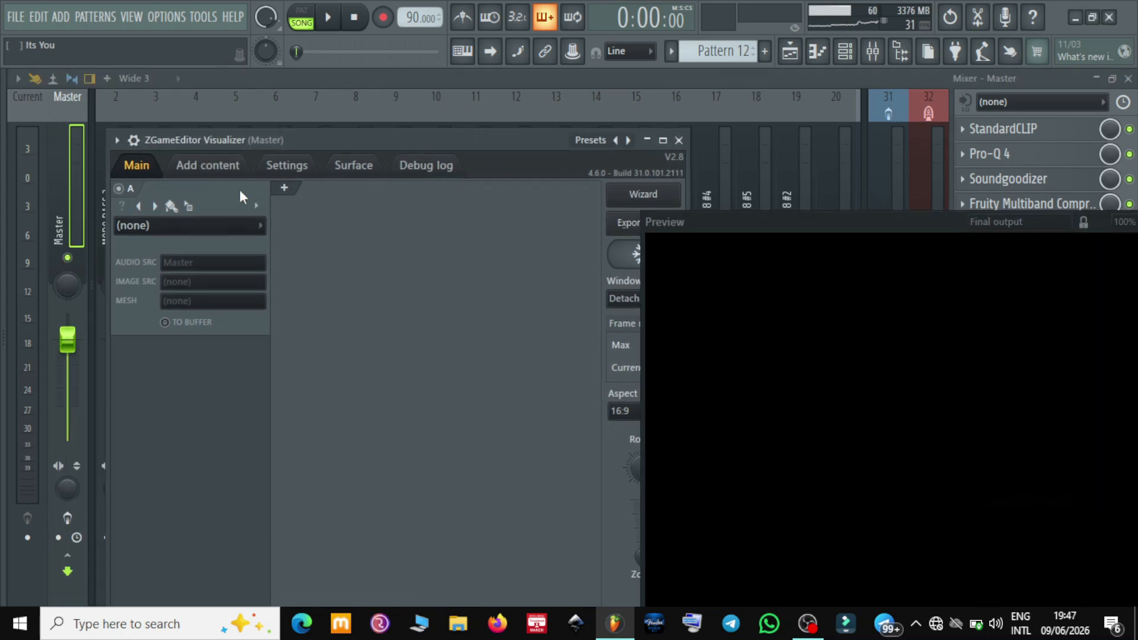
Start adding a picture to the visualizer's image content and open the Thumbnail Maker folder inside Pictures
{"action": "left_click", "coordinate": [210, 168]}
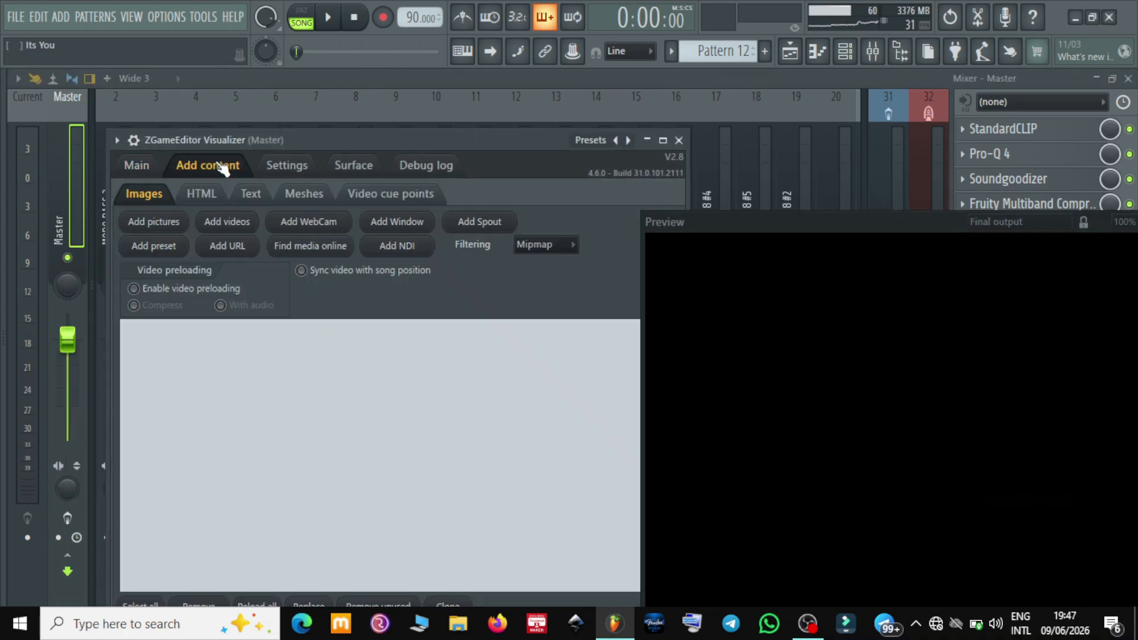
{"action": "left_click", "coordinate": [159, 221]}
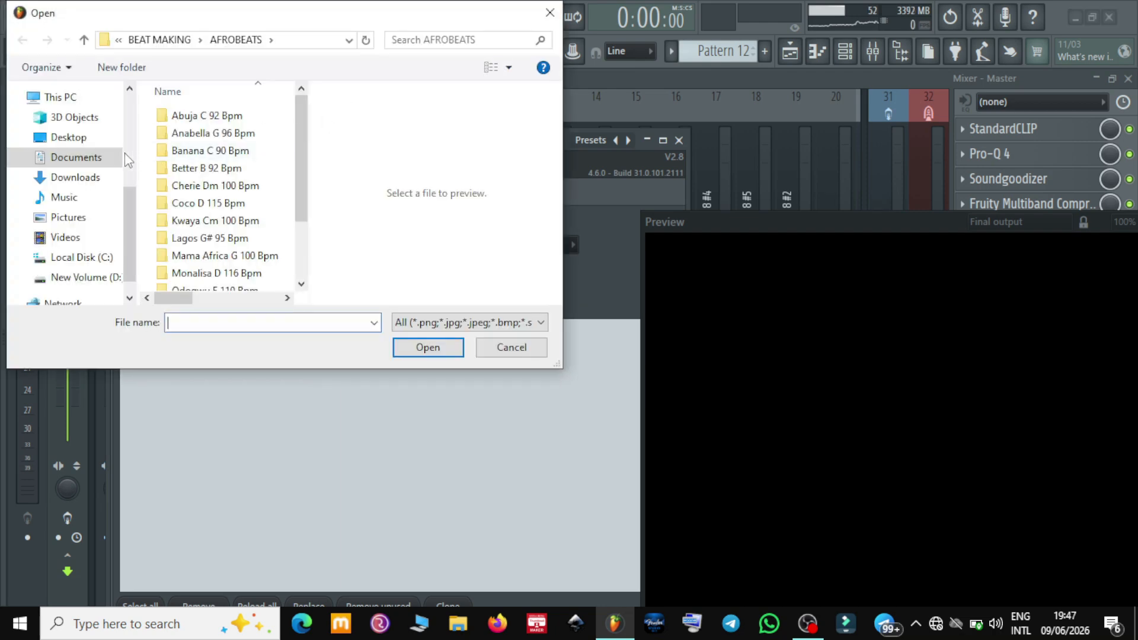
{"action": "left_click", "coordinate": [92, 217]}
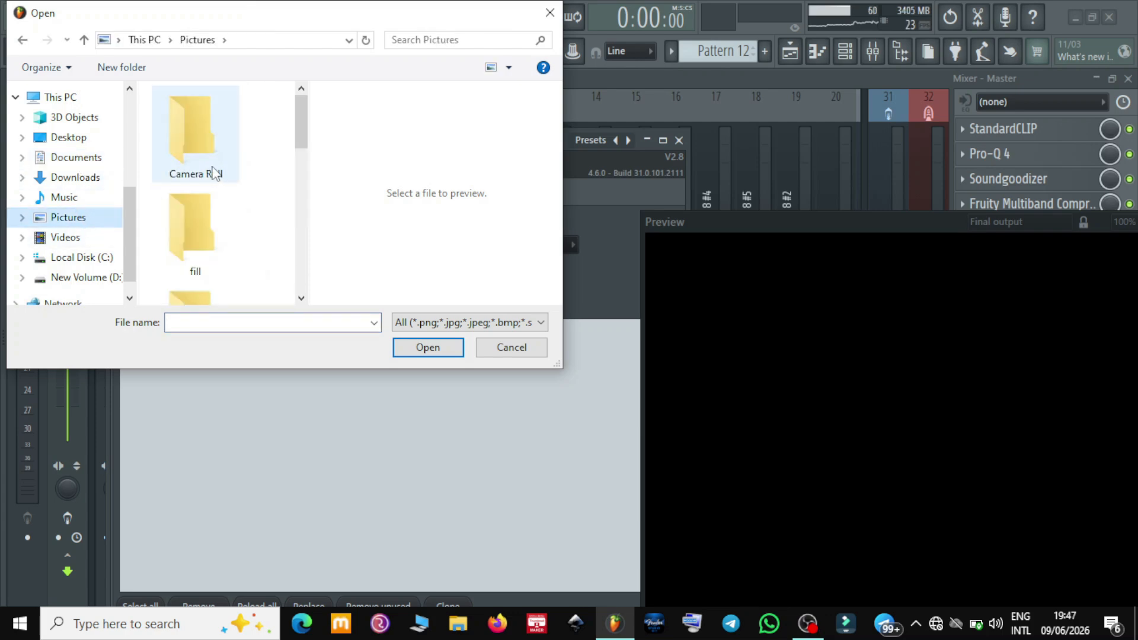
{"action": "scroll", "coordinate": [213, 178], "scroll_direction": "down", "scroll_amount": 5}
{"action": "scroll", "coordinate": [219, 226], "scroll_direction": "up", "scroll_amount": 3}
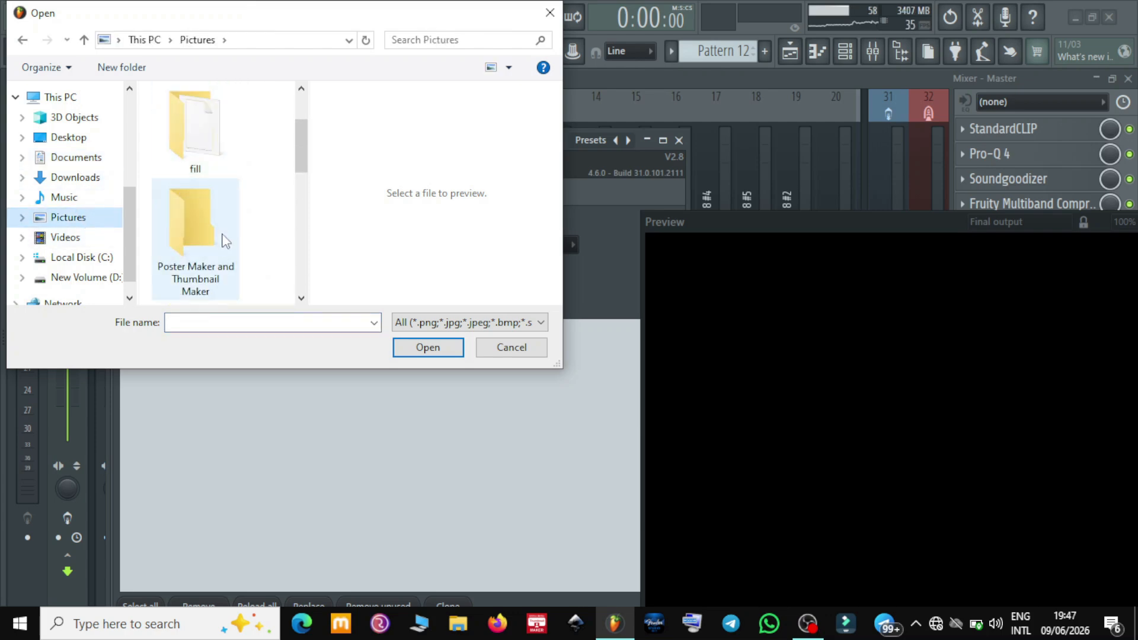
{"action": "scroll", "coordinate": [224, 240], "scroll_direction": "down", "scroll_amount": 3}
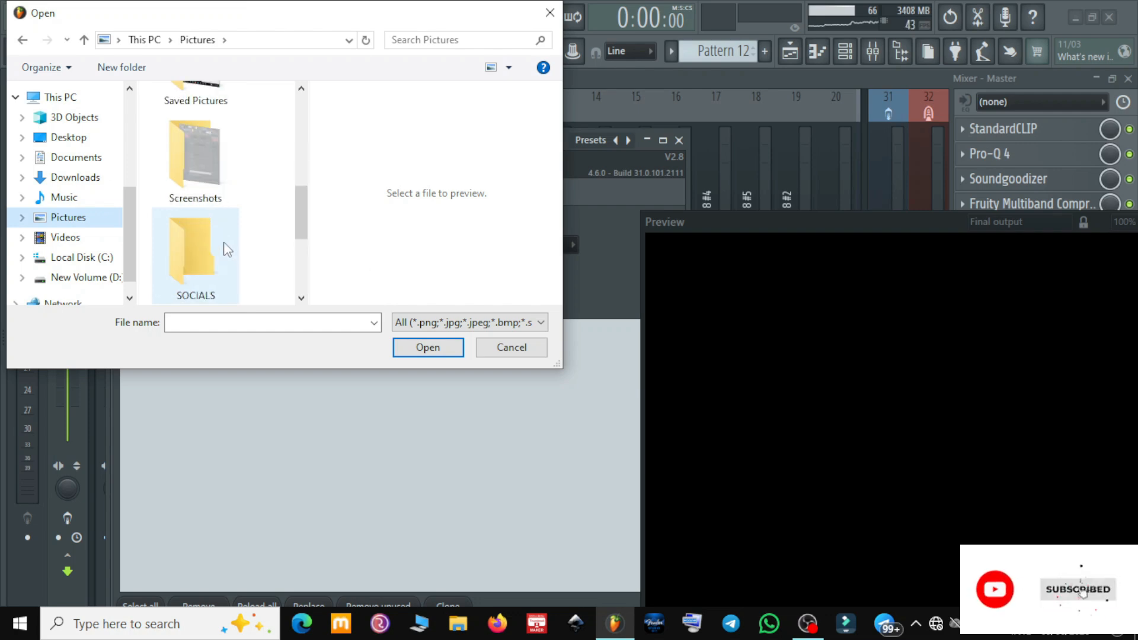
{"action": "scroll", "coordinate": [227, 249], "scroll_direction": "down", "scroll_amount": 3}
{"action": "left_click", "coordinate": [218, 160]}
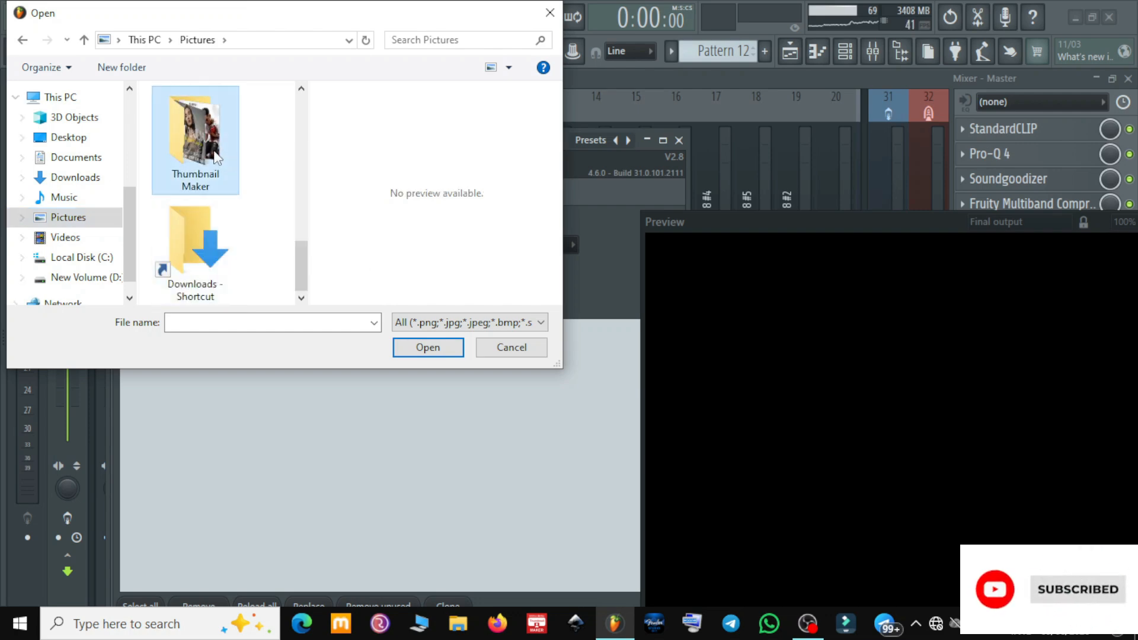
{"action": "double_click", "coordinate": [217, 158]}
Add the "It's You" thumbnail, myThumbnail_05-06-2026_201948.png, to the image content and return to the visualizer's main page
{"action": "scroll", "coordinate": [221, 173], "scroll_direction": "down", "scroll_amount": 2}
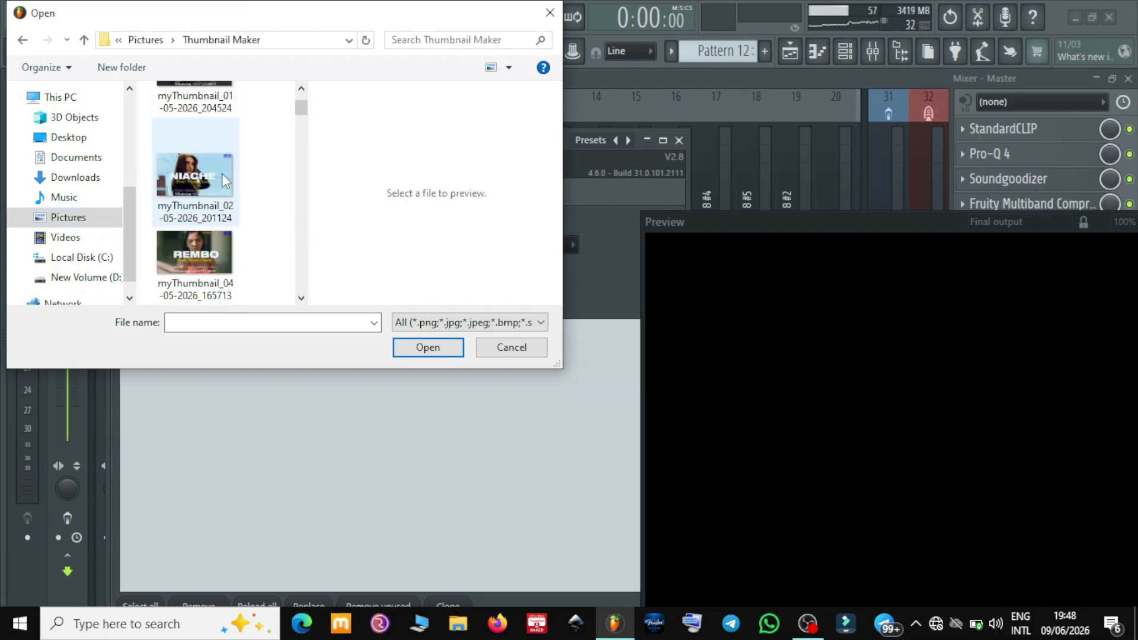
{"action": "scroll", "coordinate": [222, 173], "scroll_direction": "down", "scroll_amount": 1}
{"action": "scroll", "coordinate": [221, 170], "scroll_direction": "down", "scroll_amount": 1}
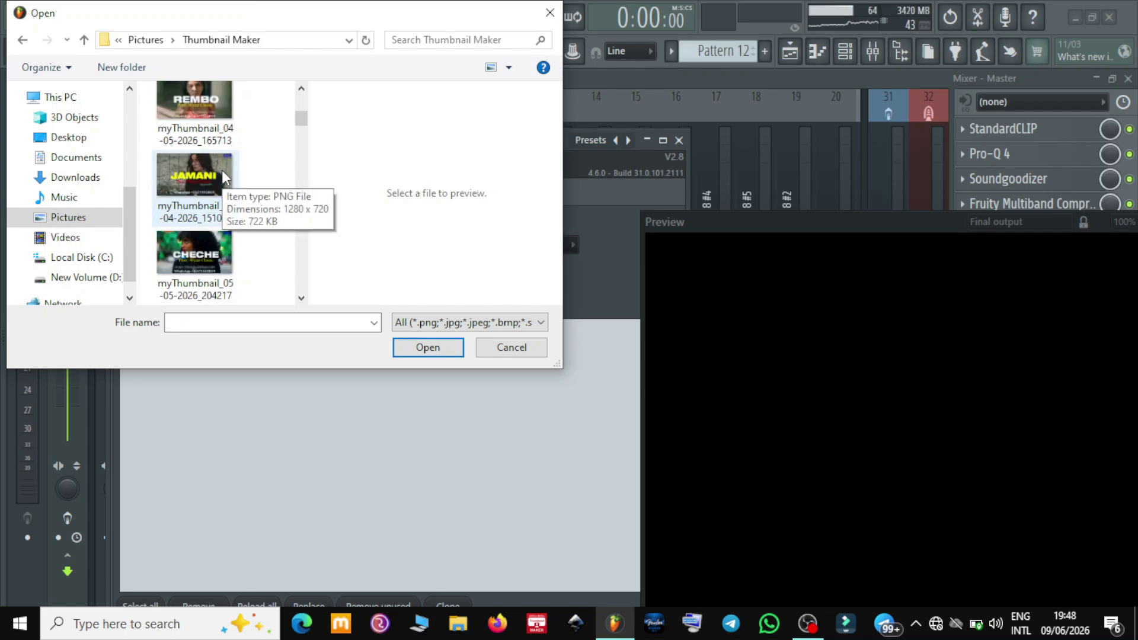
{"action": "scroll", "coordinate": [223, 175], "scroll_direction": "down", "scroll_amount": 3}
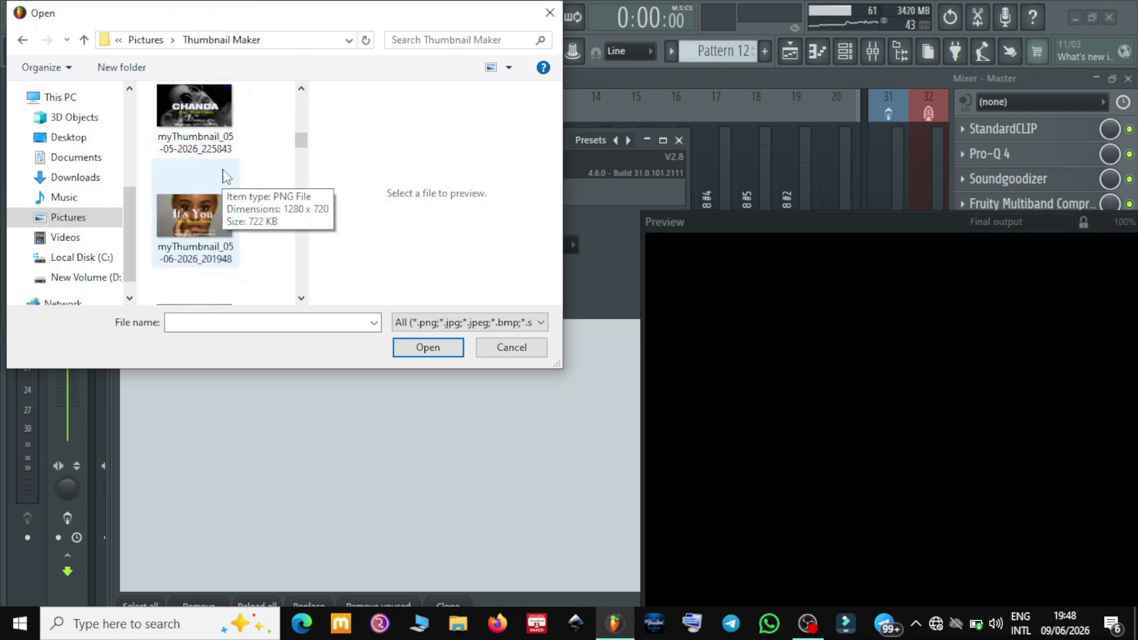
{"action": "left_click", "coordinate": [201, 199]}
{"action": "left_click", "coordinate": [427, 348]}
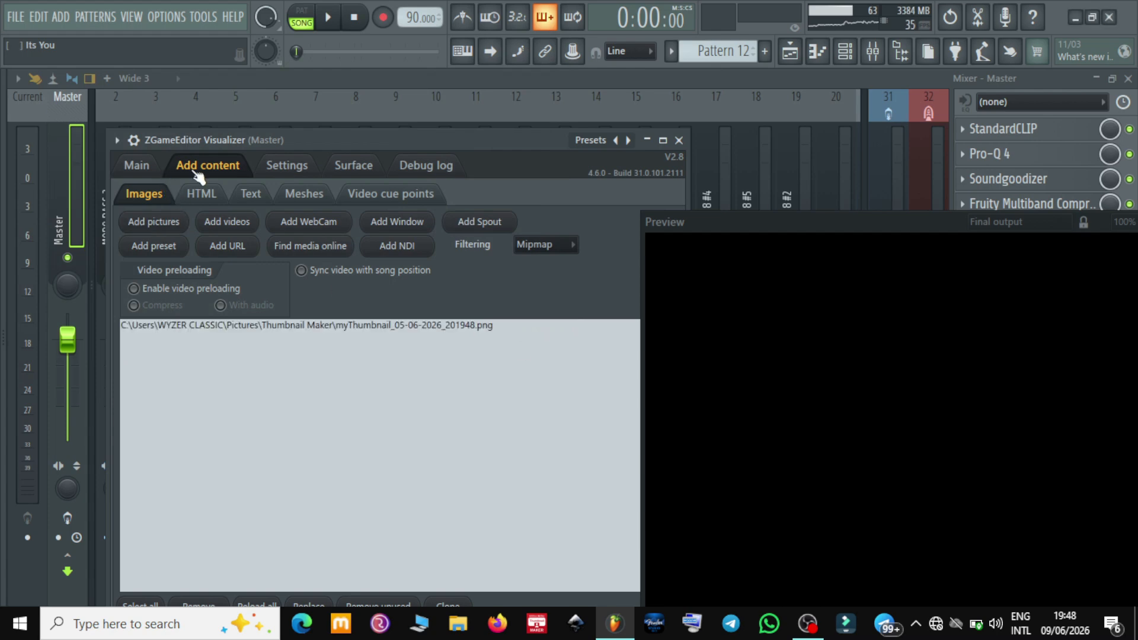
{"action": "left_click", "coordinate": [142, 168]}
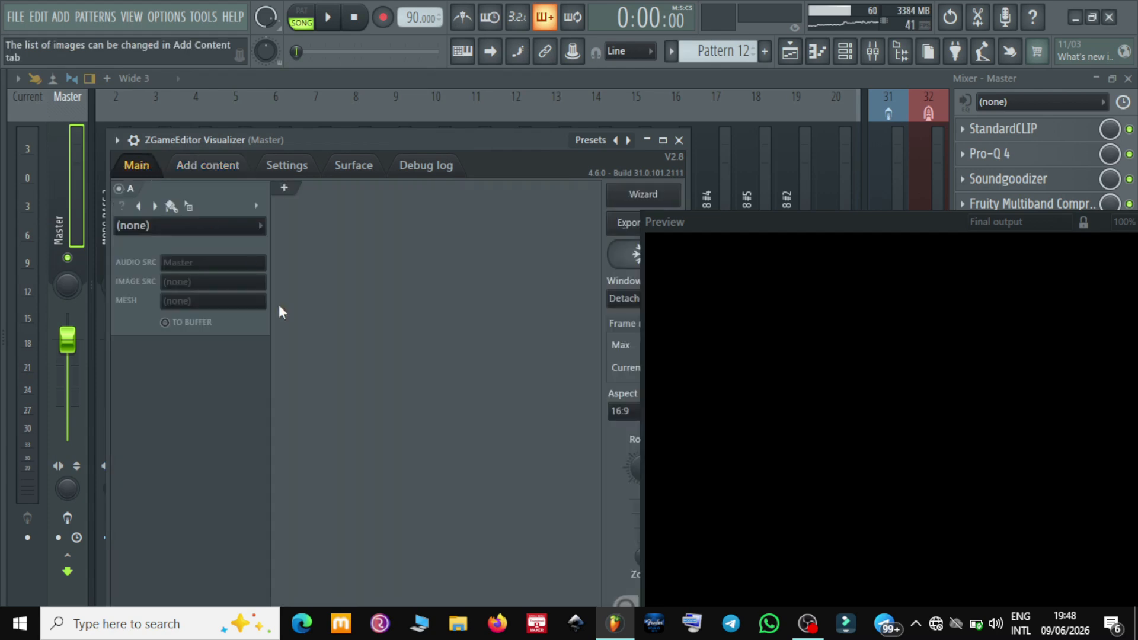
{"action": "left_click", "coordinate": [216, 226]}
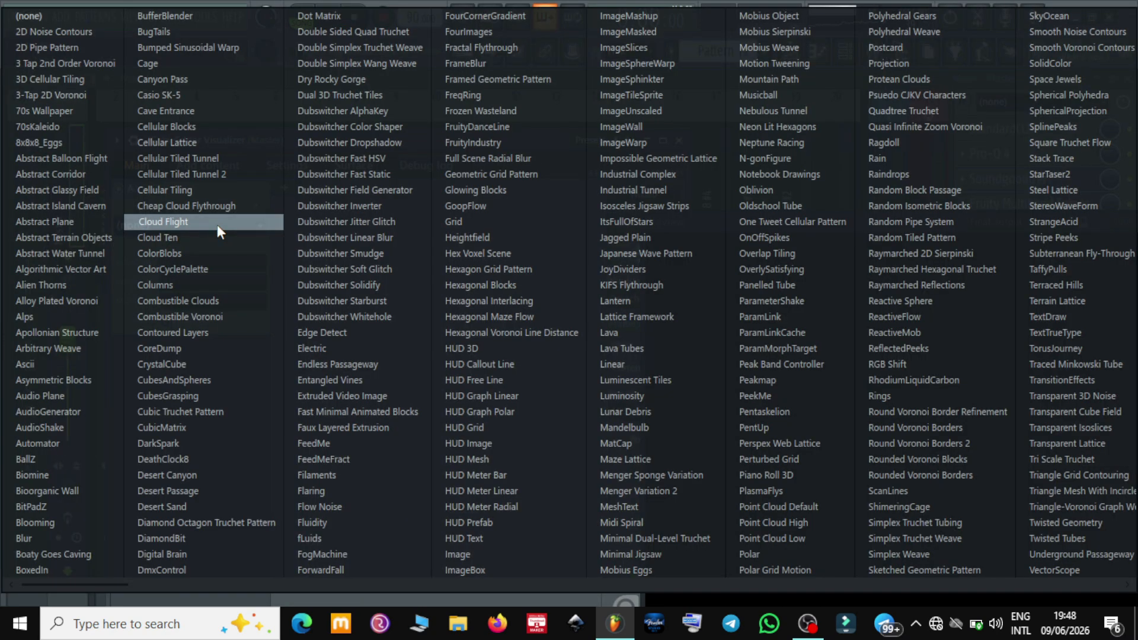
{"action": "left_click", "coordinate": [394, 584]}
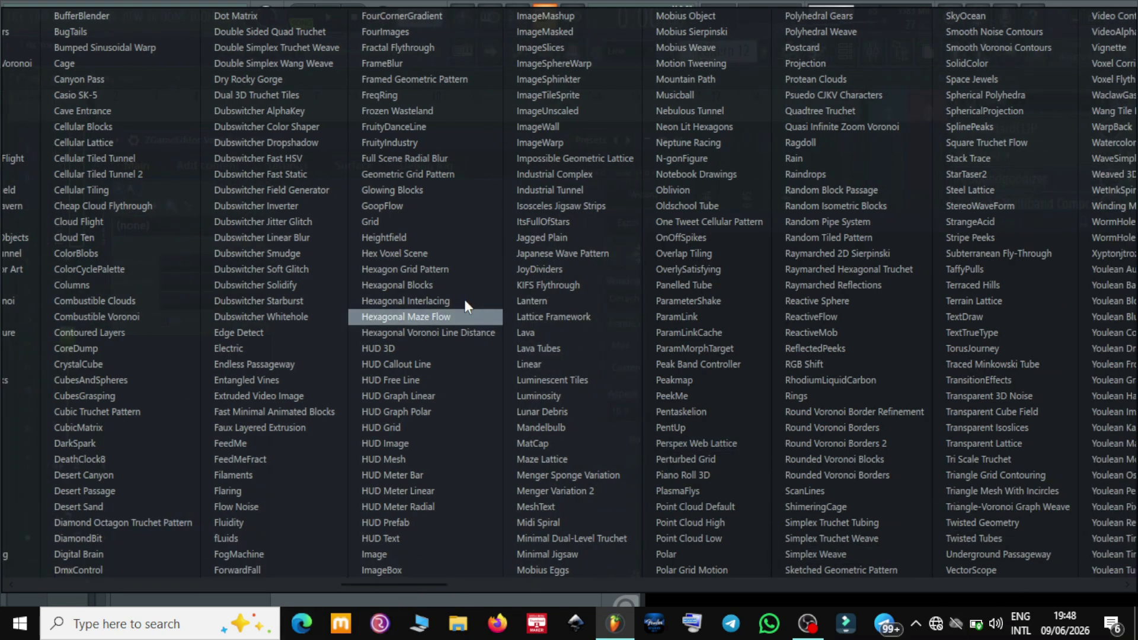
{"action": "left_click", "coordinate": [165, 605]}
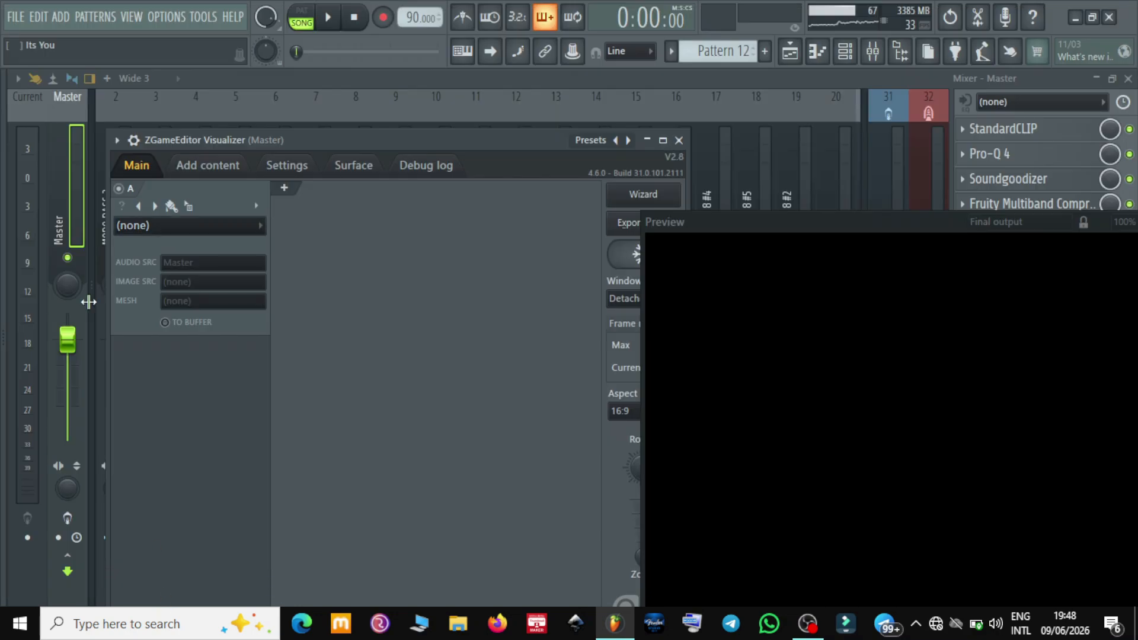
Try layer A's effect list in Tree view to find Image under Image effects, and return the list to Simple view
{"action": "left_click", "coordinate": [165, 231]}
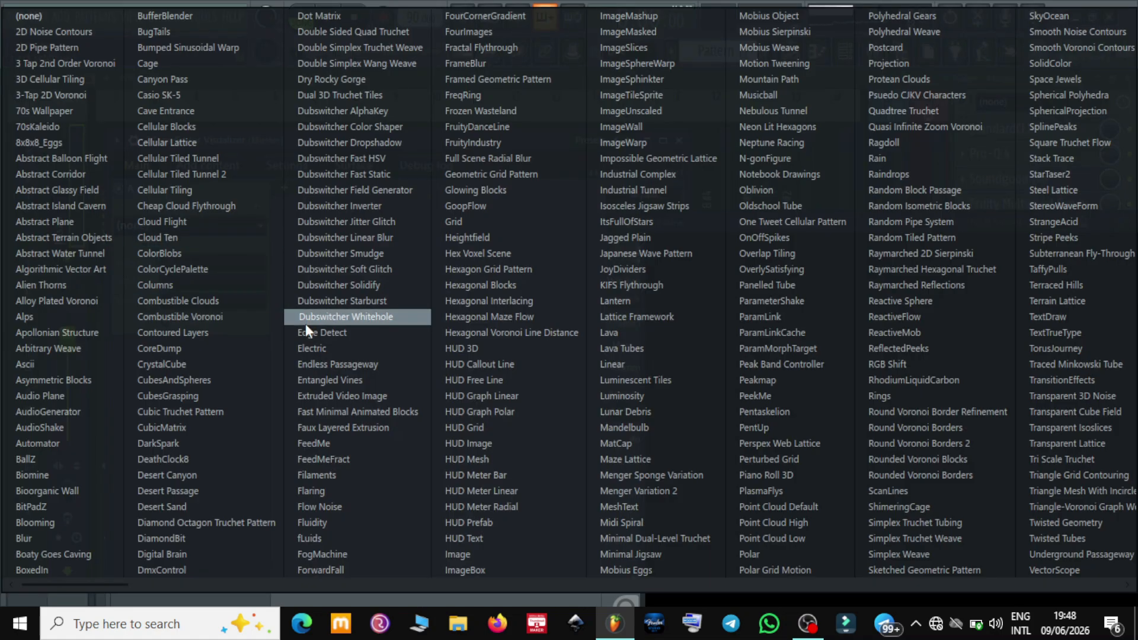
{"action": "scroll", "coordinate": [303, 326], "scroll_direction": "down", "scroll_amount": 5}
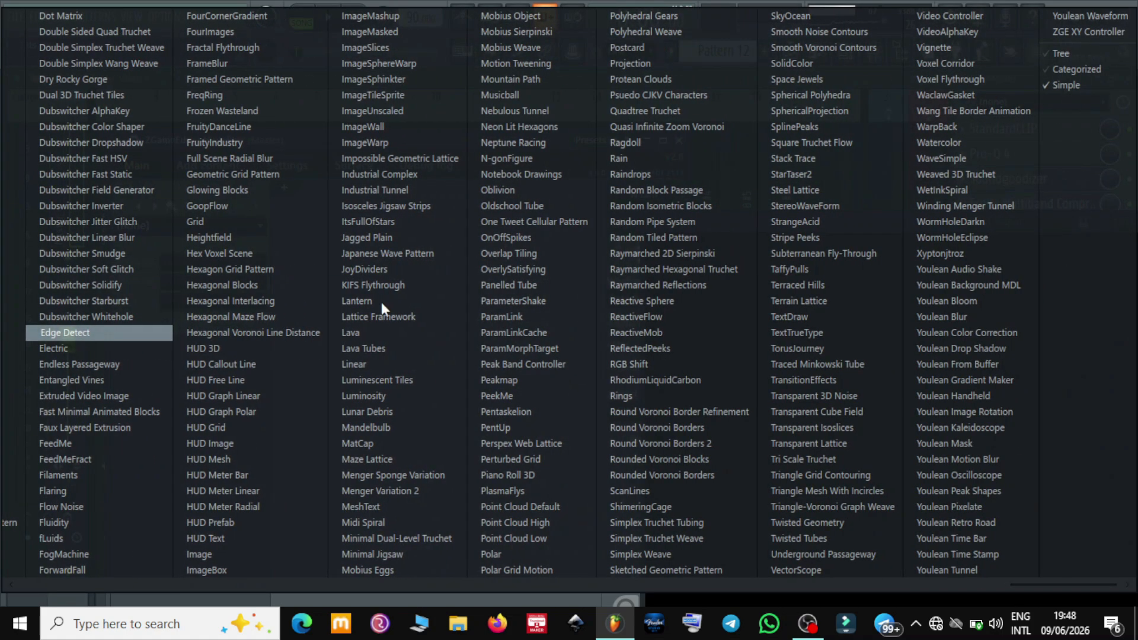
{"action": "left_click", "coordinate": [1095, 51]}
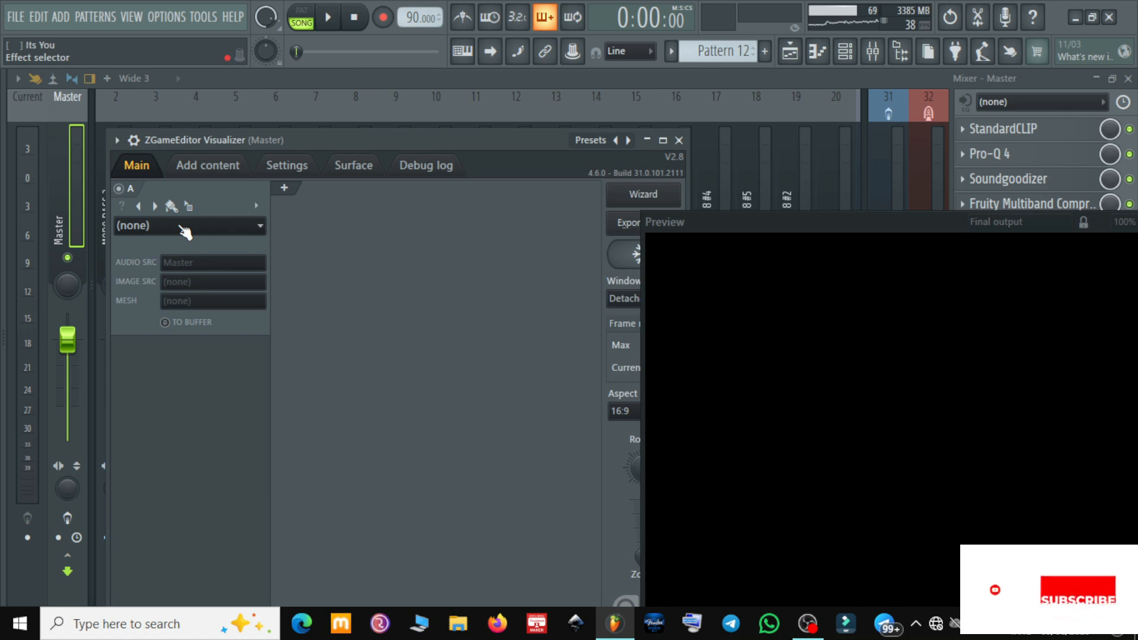
{"action": "left_click", "coordinate": [184, 230]}
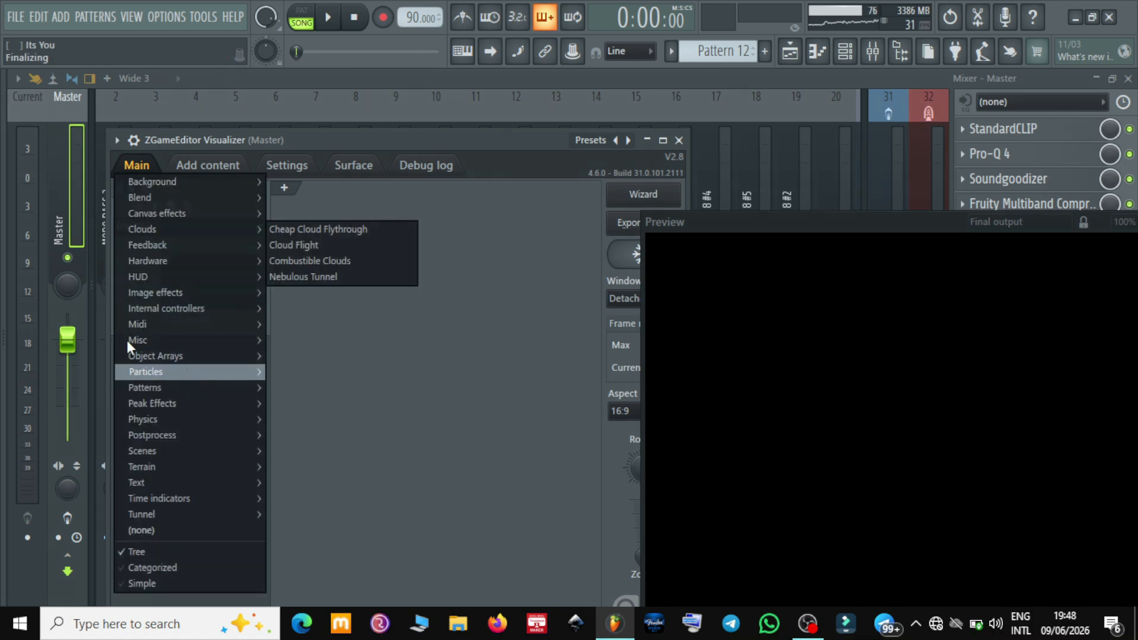
{"action": "mouse_move", "coordinate": [176, 297]}
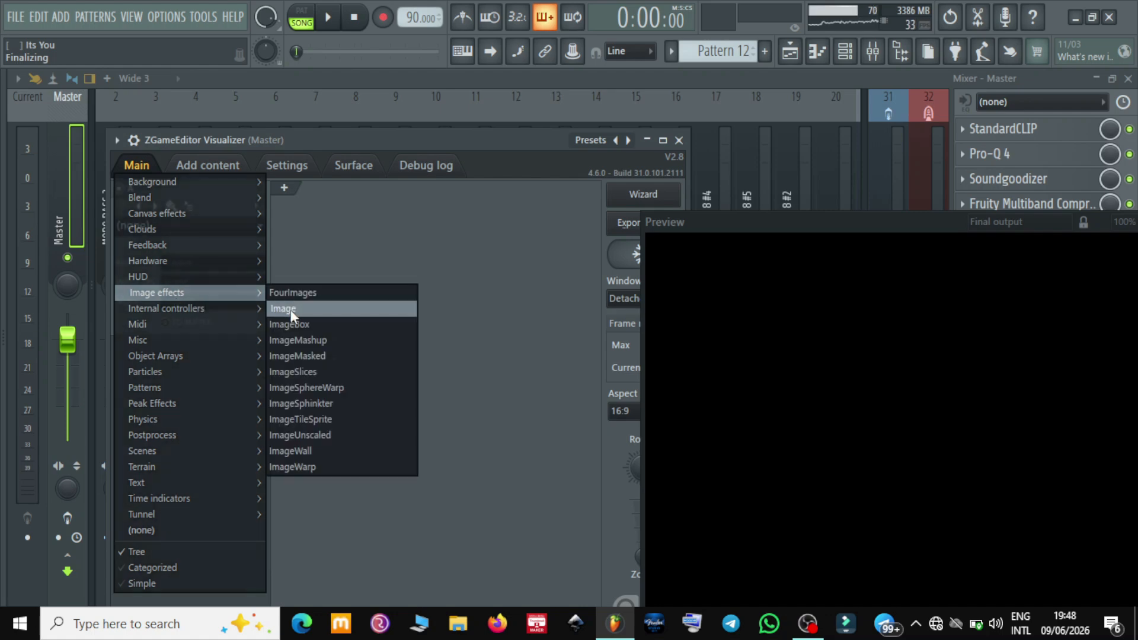
{"action": "left_click", "coordinate": [472, 258]}
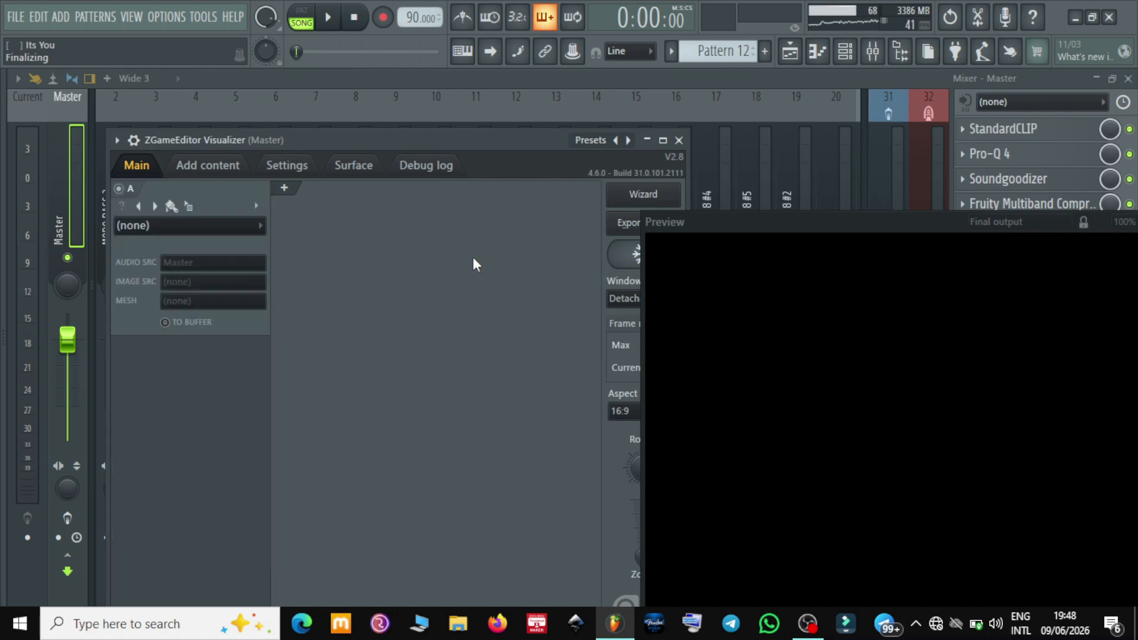
{"action": "left_click", "coordinate": [211, 228]}
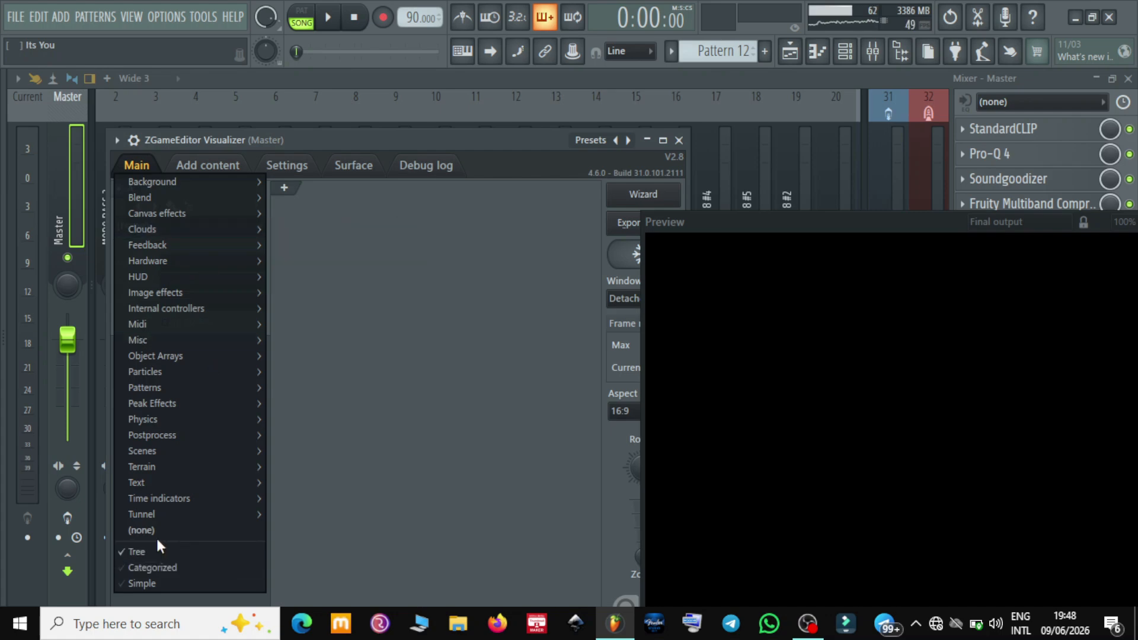
{"action": "left_click", "coordinate": [183, 584]}
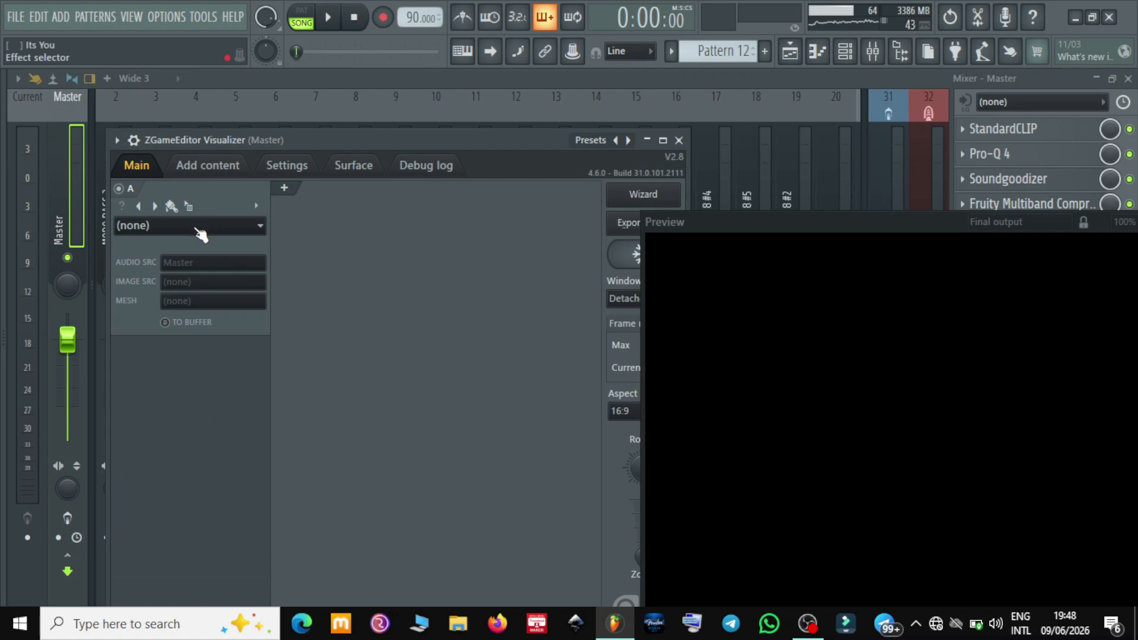
Show myThumbnail_05-06-2026_201948.png in layer A with the Image effect, and shift the Preview window to reveal more of the picture
{"action": "left_click", "coordinate": [196, 227]}
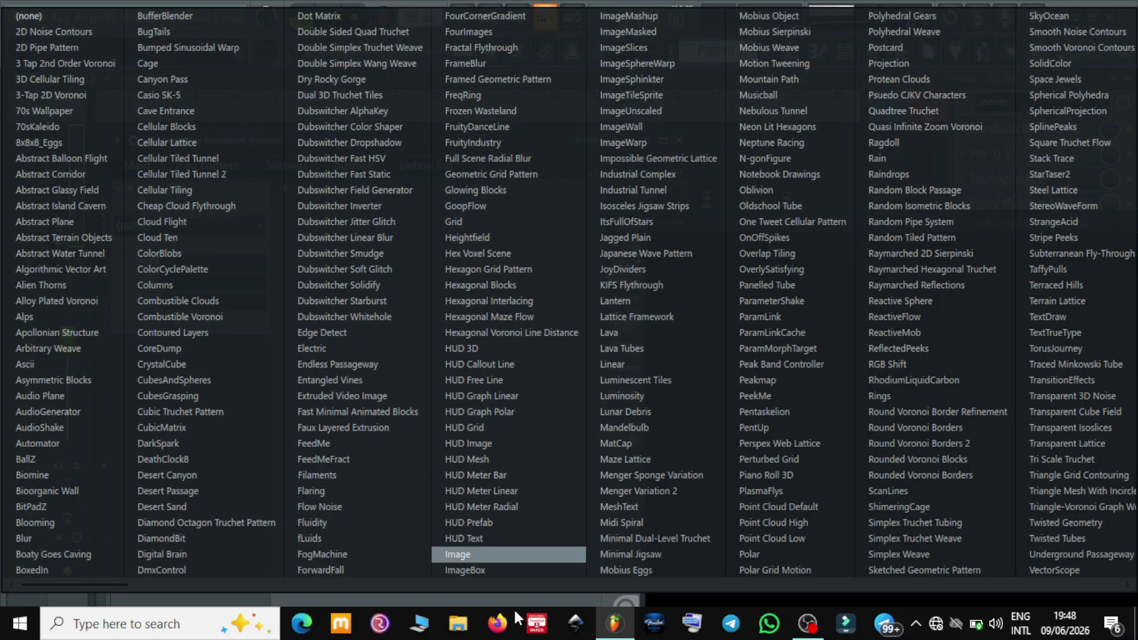
{"action": "left_click", "coordinate": [486, 553]}
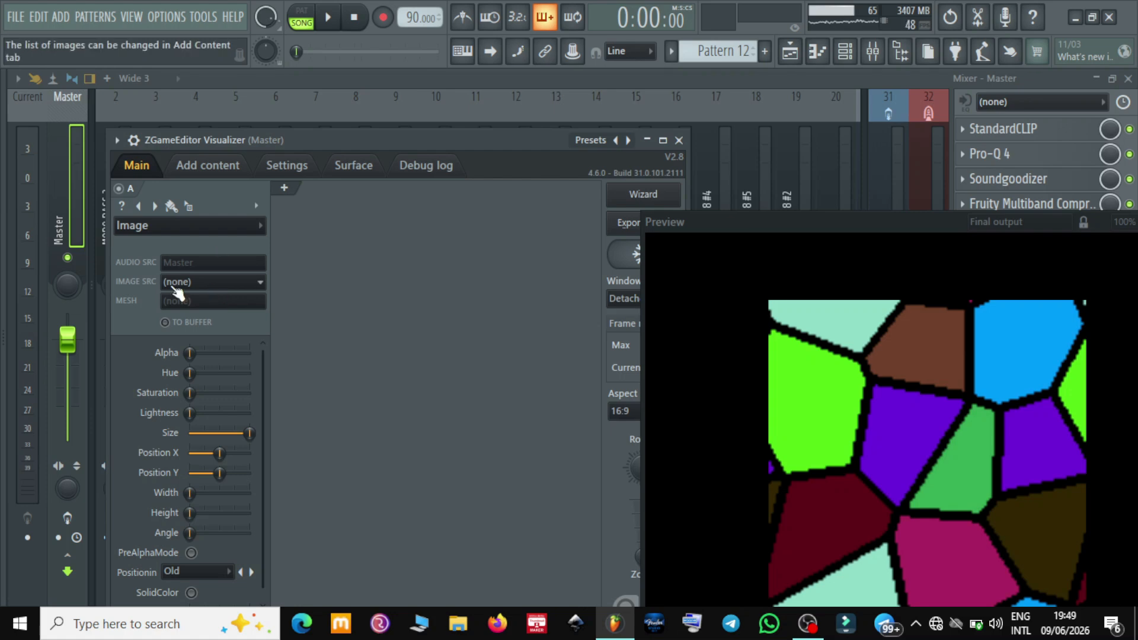
{"action": "left_click", "coordinate": [227, 290]}
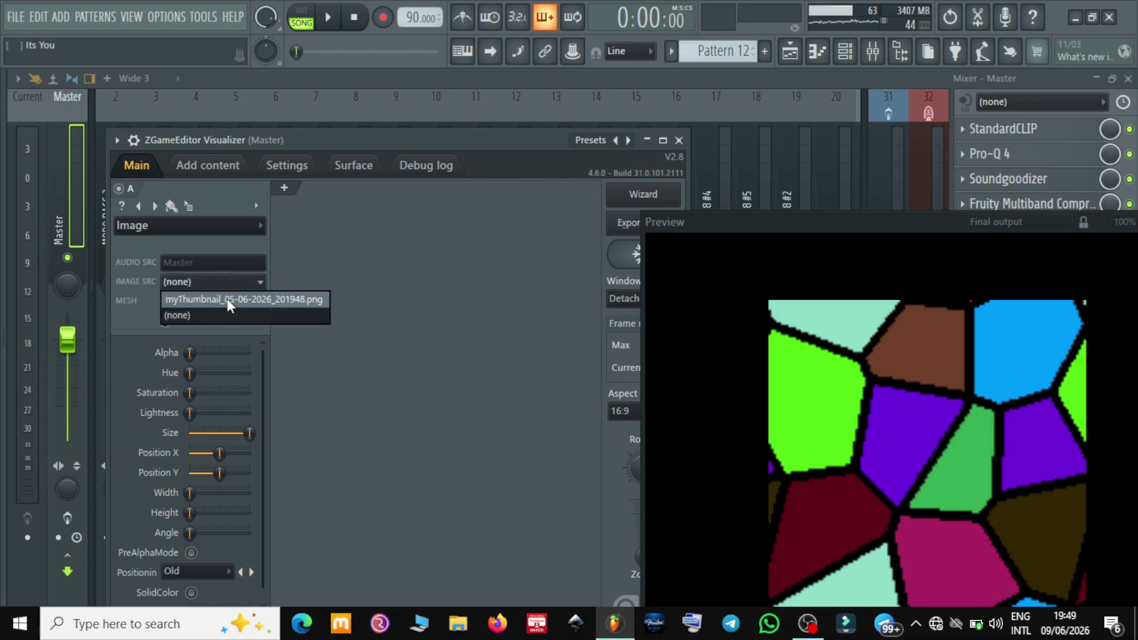
{"action": "left_click", "coordinate": [226, 299]}
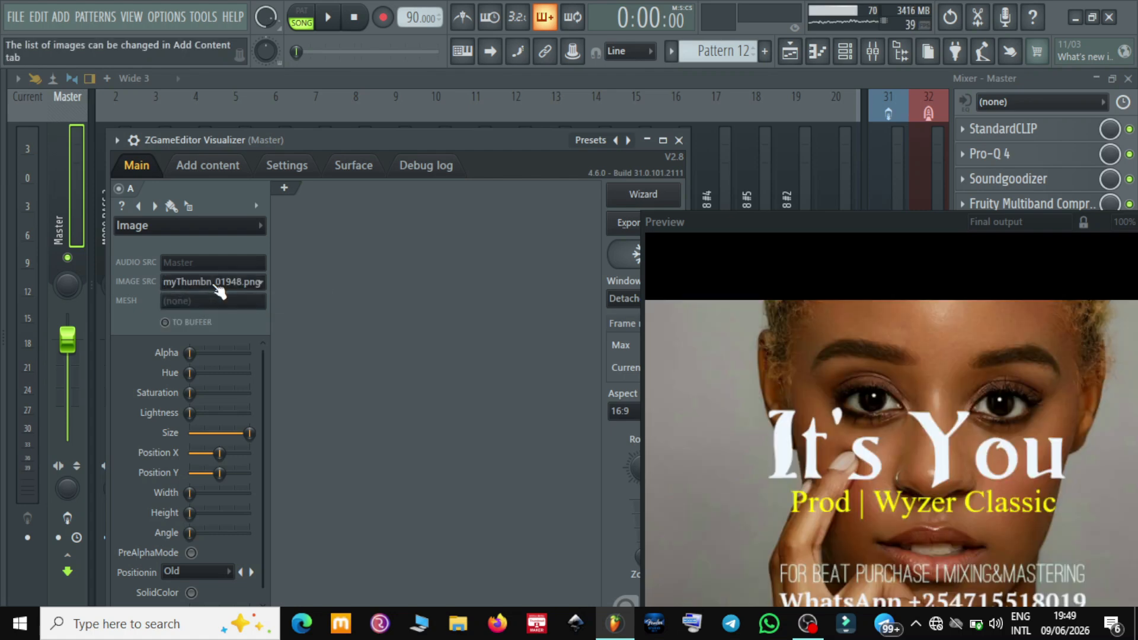
{"action": "left_click_drag", "start_coordinate": [835, 221], "coordinate": [789, 201]}
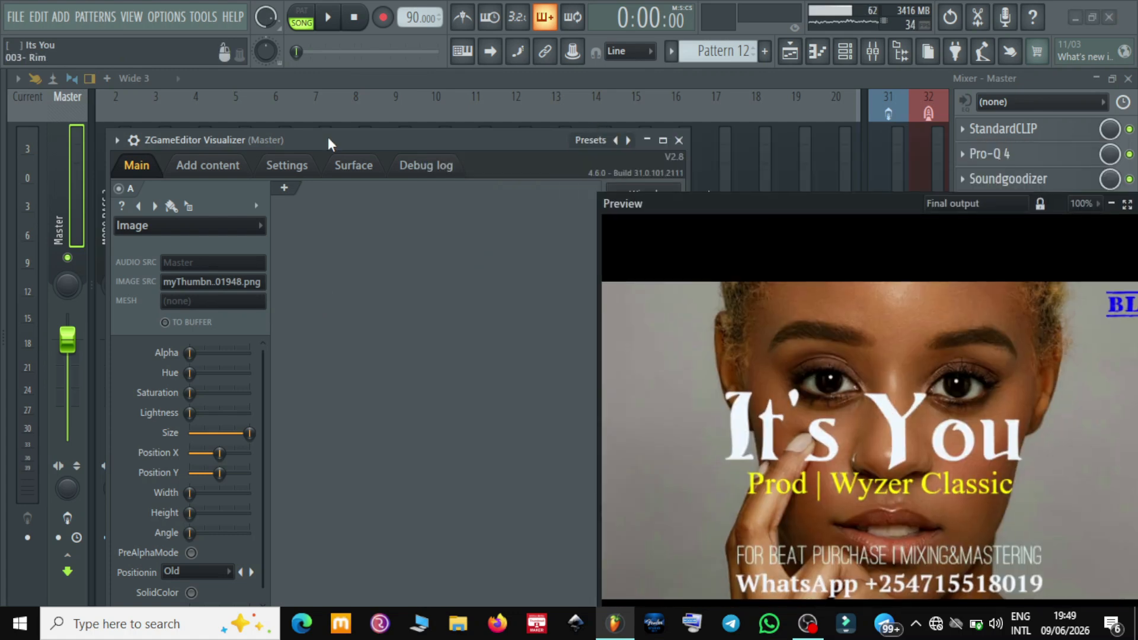
Add layer B with the Youlean Audio Shake effect and set its Amount to 7%
{"action": "left_click", "coordinate": [285, 188]}
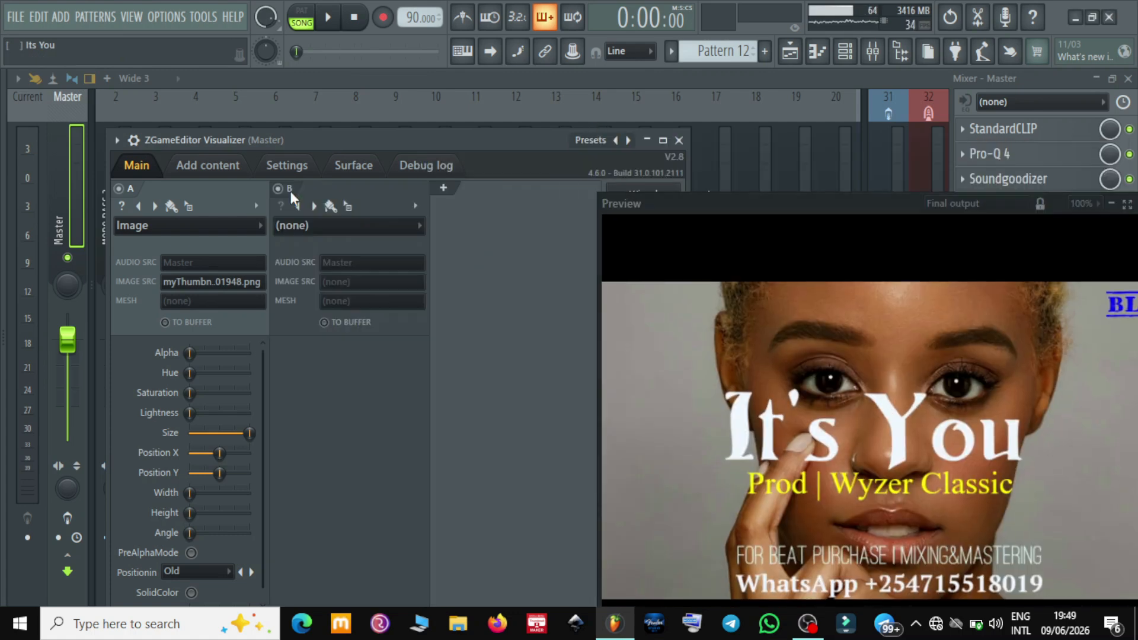
{"action": "left_click", "coordinate": [354, 225]}
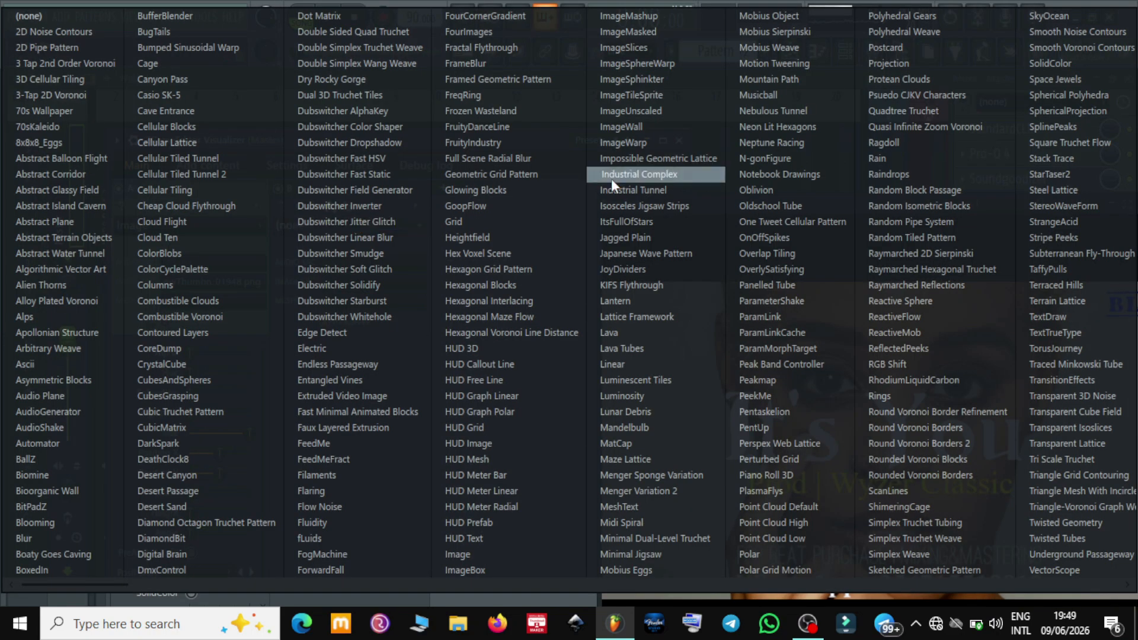
{"action": "key", "text": "y"}
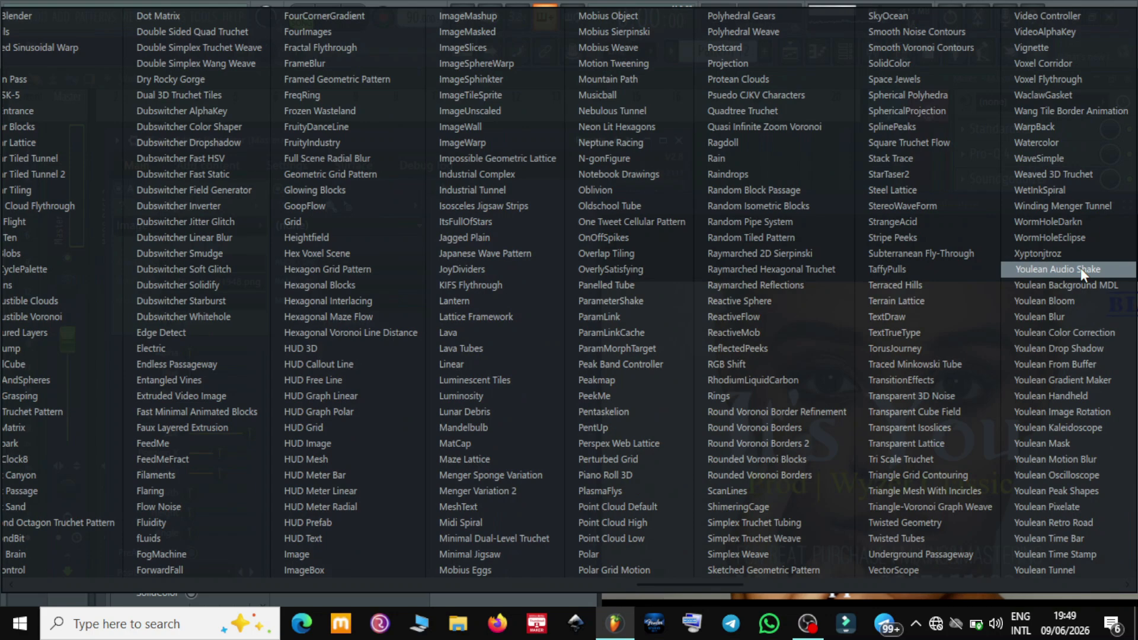
{"action": "left_click", "coordinate": [1066, 269]}
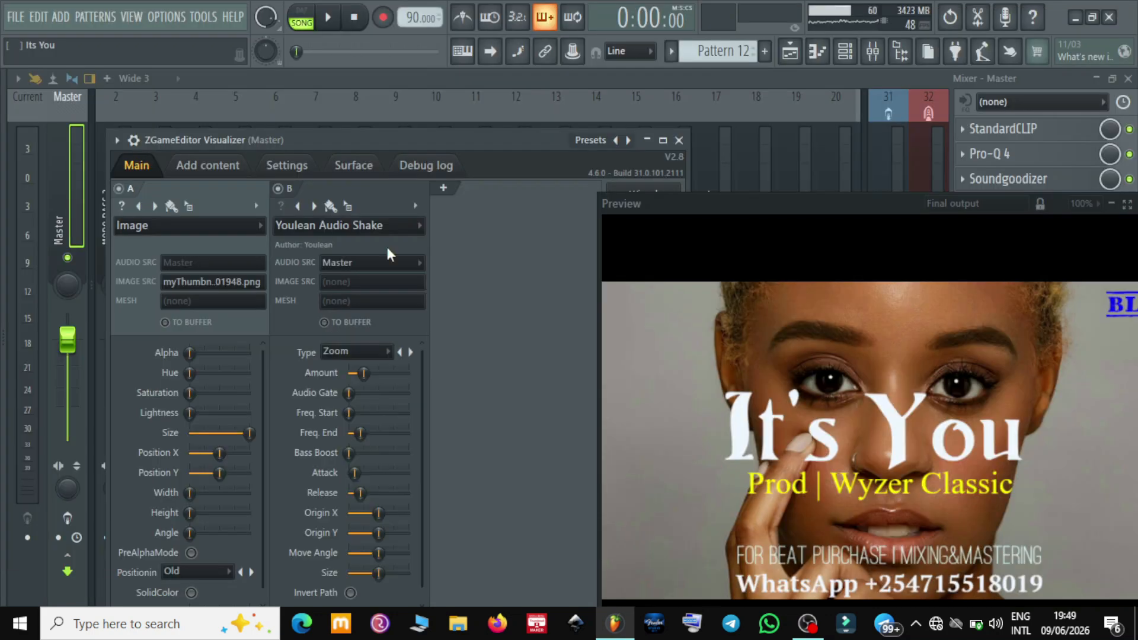
{"action": "left_click_drag", "start_coordinate": [364, 374], "coordinate": [352, 373]}
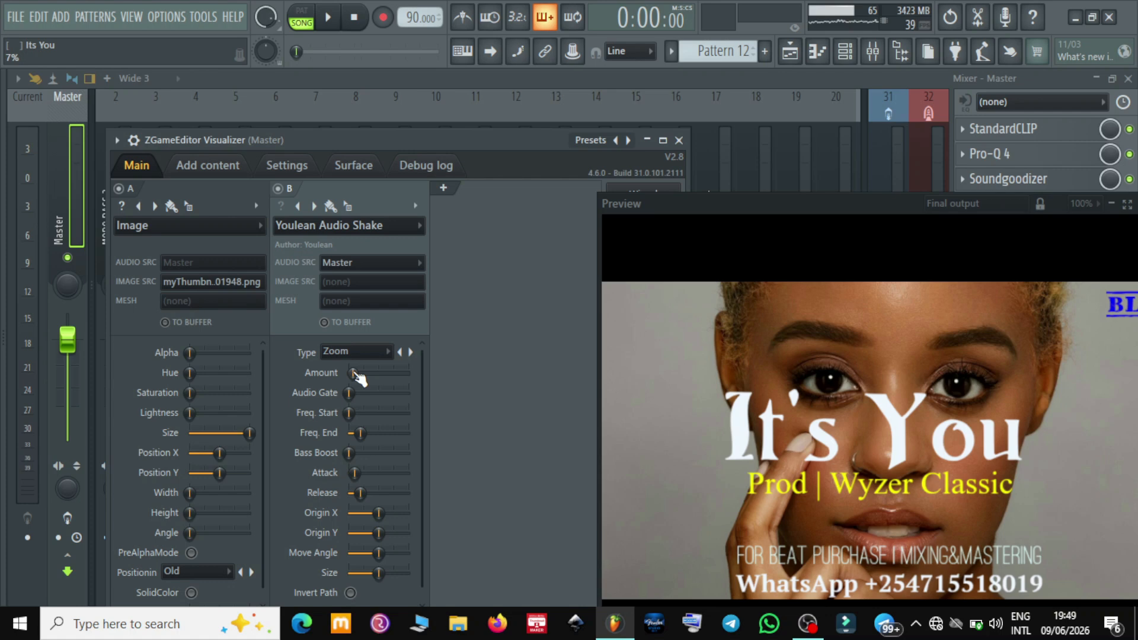
Move the Preview window so the whole thumbnail shows, and play the song to check the Audio Shake effect
{"action": "left_click_drag", "start_coordinate": [802, 205], "coordinate": [688, 149]}
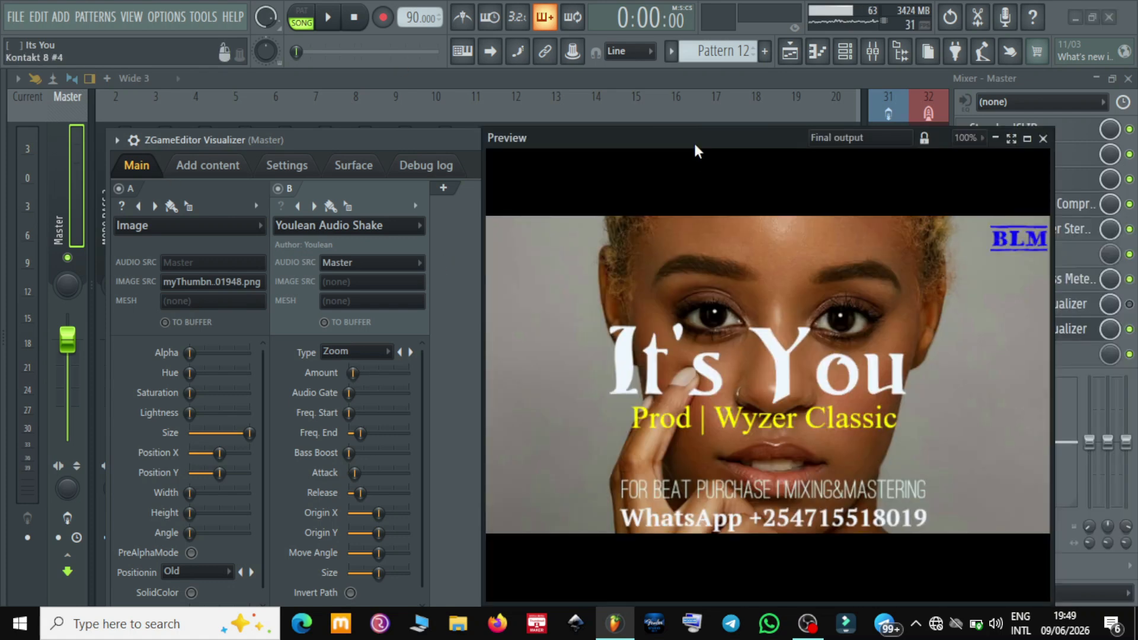
{"action": "left_click_drag", "start_coordinate": [694, 141], "coordinate": [673, 159]}
{"action": "left_click", "coordinate": [334, 24]}
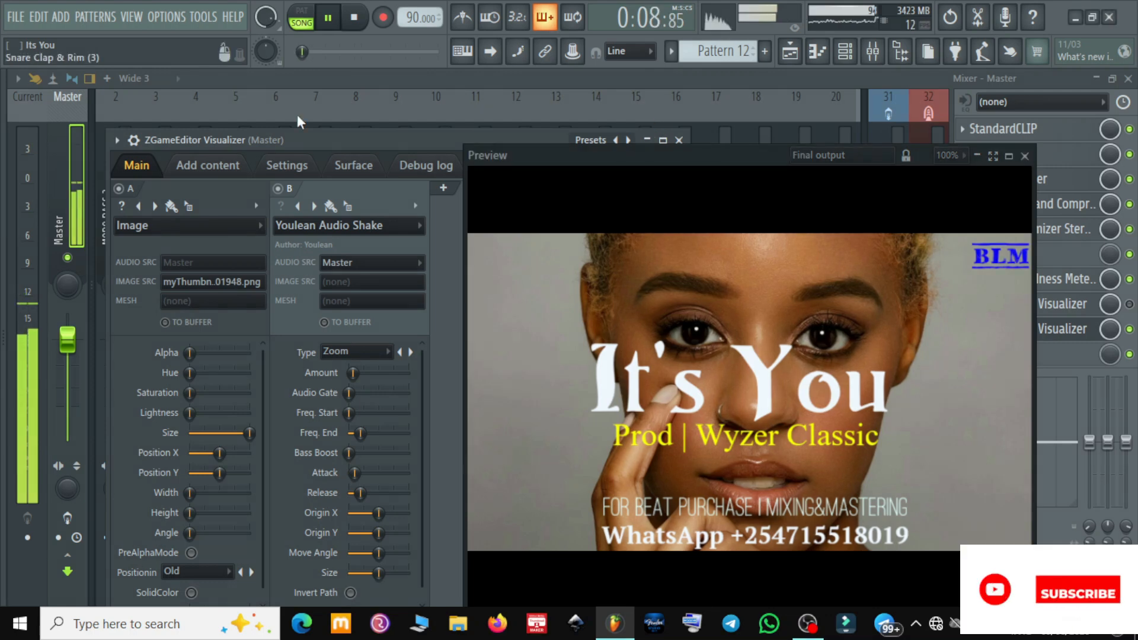
{"action": "key", "text": "space"}
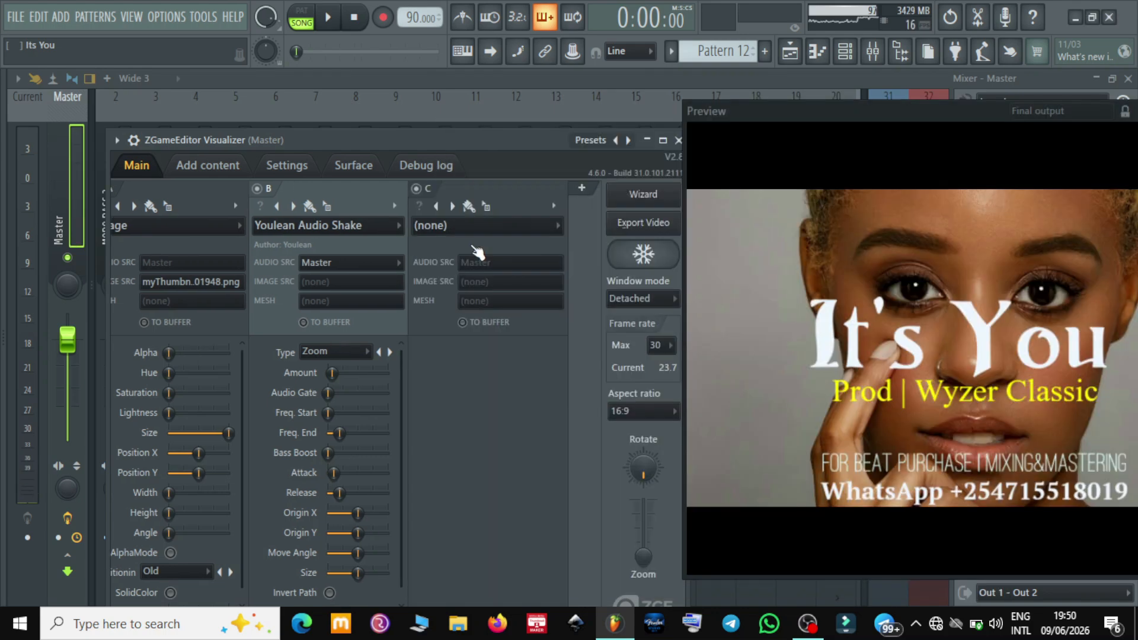
Assign the Linear effect to layer C and play the song briefly to preview its spectrum bars
{"action": "left_click", "coordinate": [480, 227]}
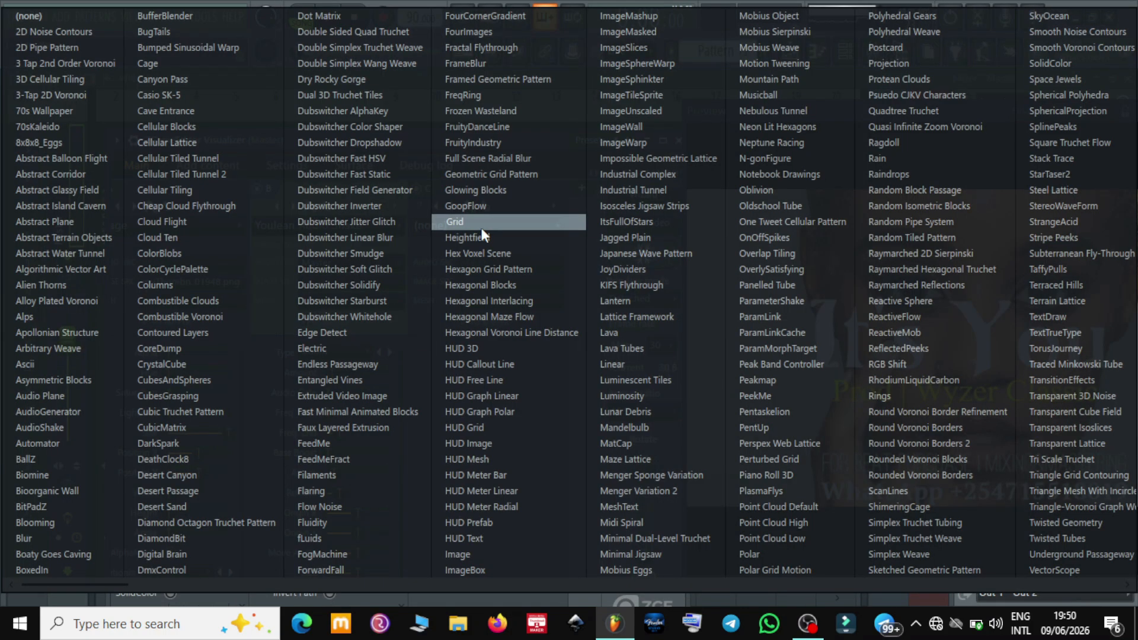
{"action": "key", "text": "l"}
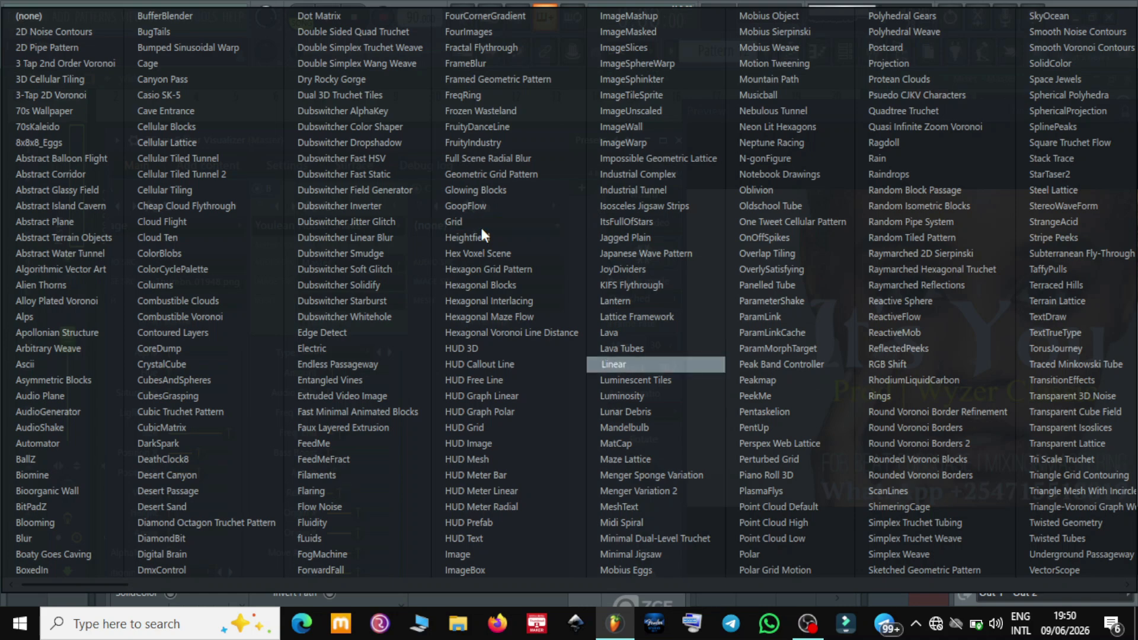
{"action": "key", "text": "Return"}
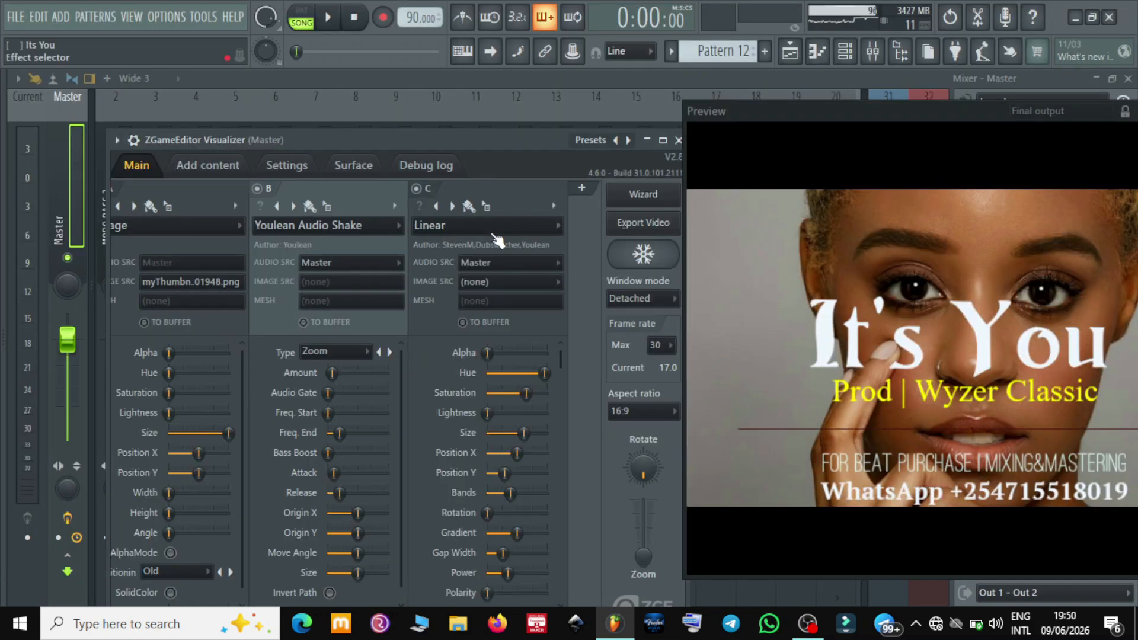
{"action": "key", "text": "space"}
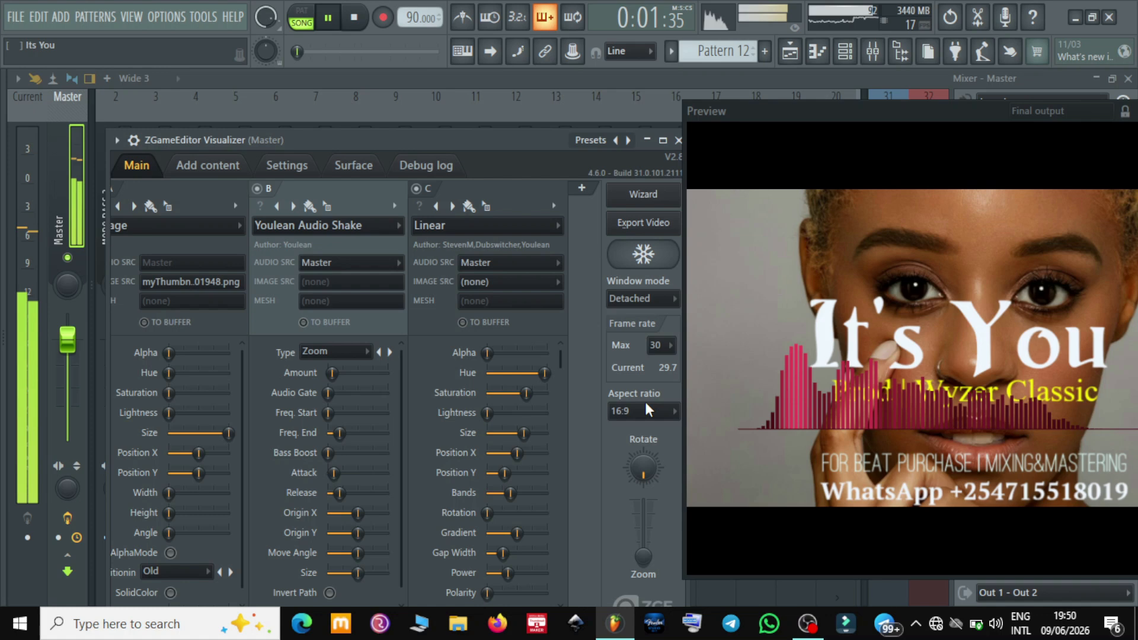
{"action": "key", "text": "space"}
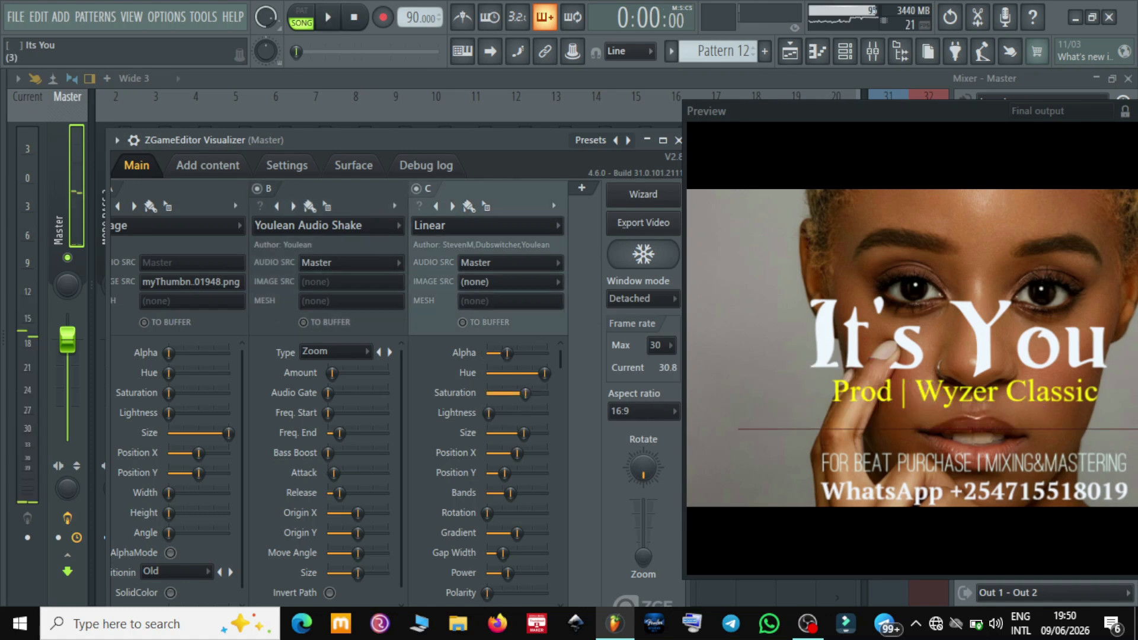
Raise layer C's Alpha, lower its Saturation, Size and Position X, and disable the layer
{"action": "scroll", "coordinate": [517, 393], "scroll_direction": "down", "scroll_amount": 8}
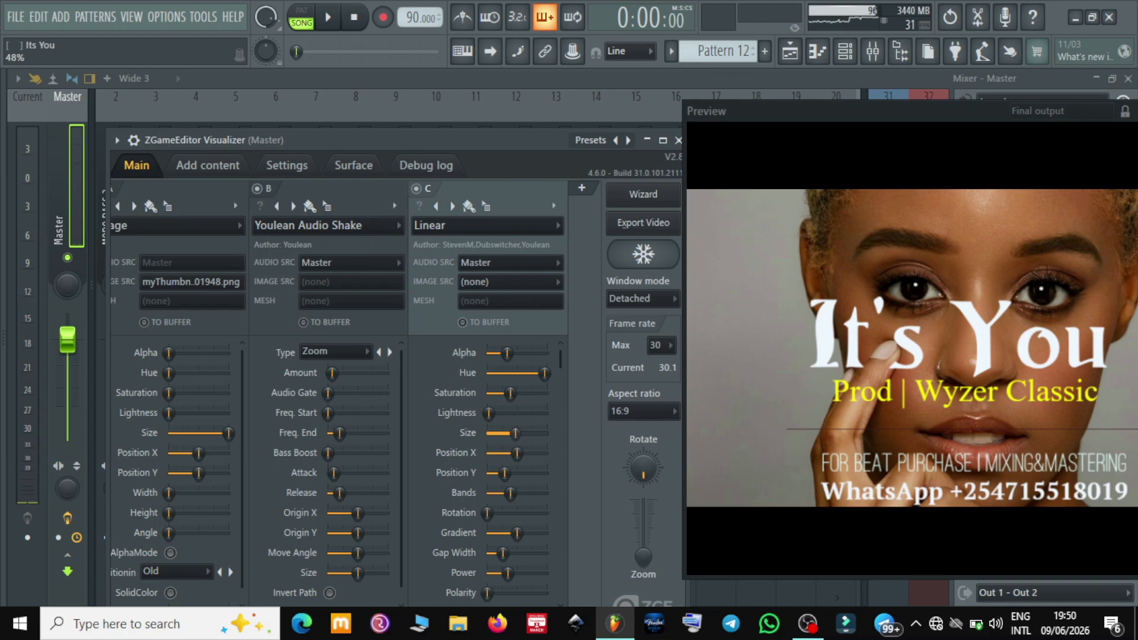
{"action": "scroll", "coordinate": [510, 433], "scroll_direction": "down", "scroll_amount": 3}
{"action": "scroll", "coordinate": [511, 453], "scroll_direction": "down", "scroll_amount": 2}
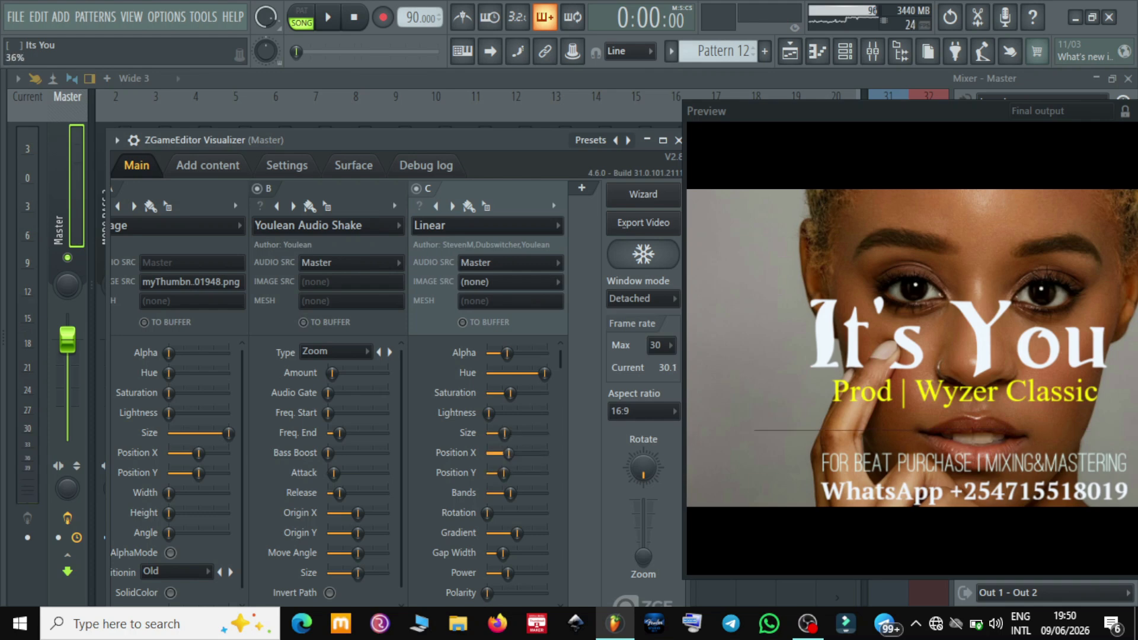
{"action": "scroll", "coordinate": [503, 453], "scroll_direction": "down", "scroll_amount": 2}
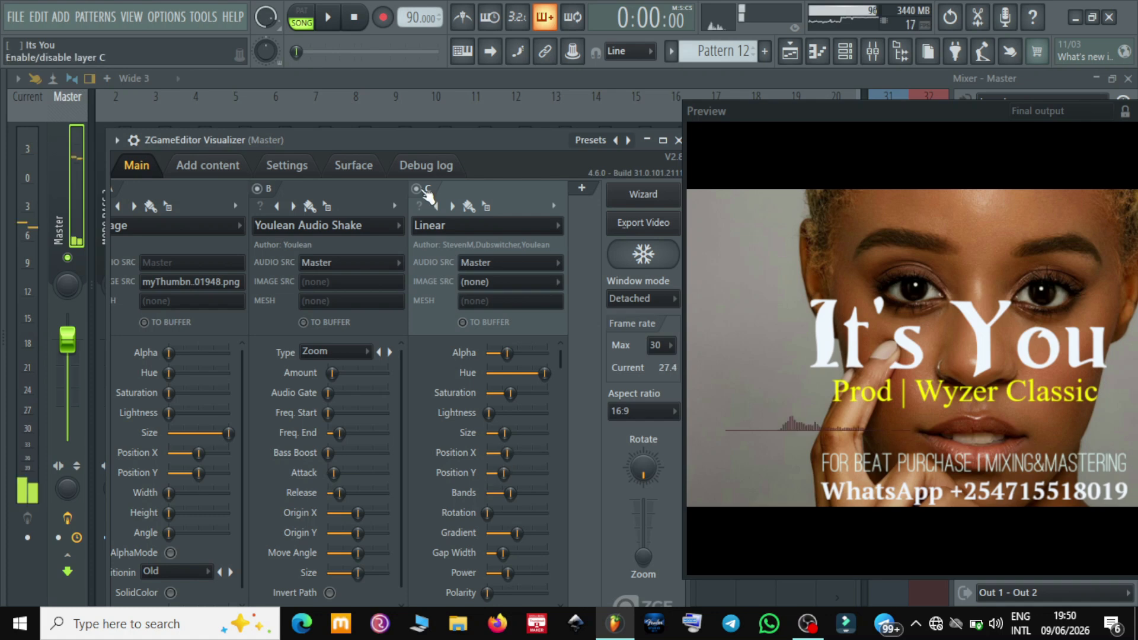
{"action": "left_click", "coordinate": [423, 190]}
Start exporting the YouTube HD video as Its You A# A# 90 Bpm.mp4 into New folder (2), created inside Desktop\YT\New folder
{"action": "left_click_drag", "start_coordinate": [474, 139], "coordinate": [471, 139]}
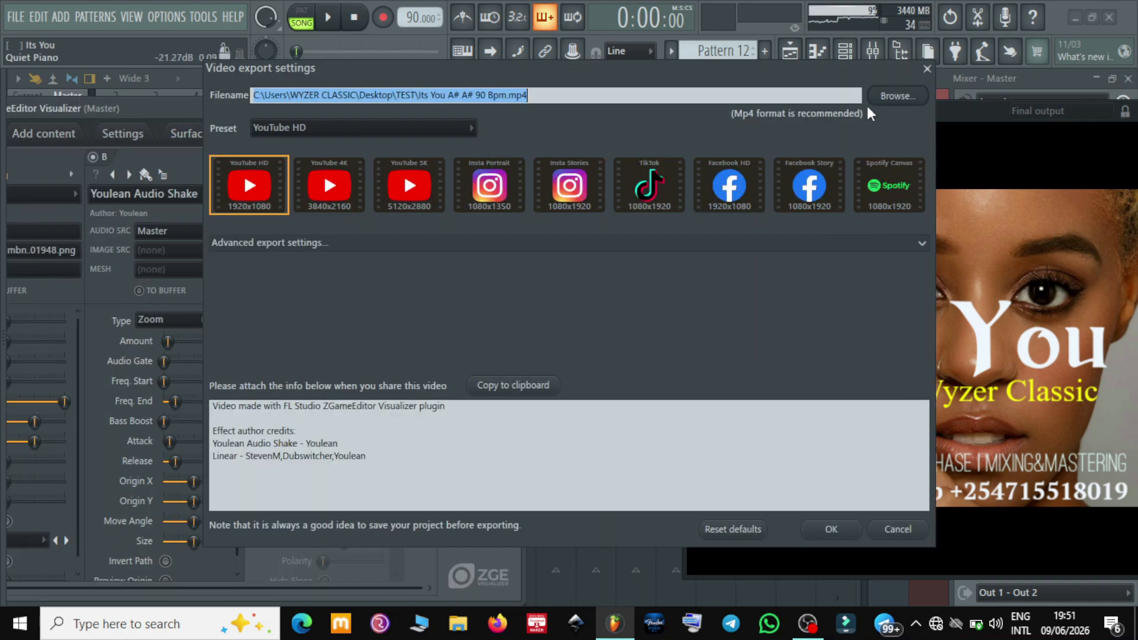
{"action": "left_click", "coordinate": [881, 100]}
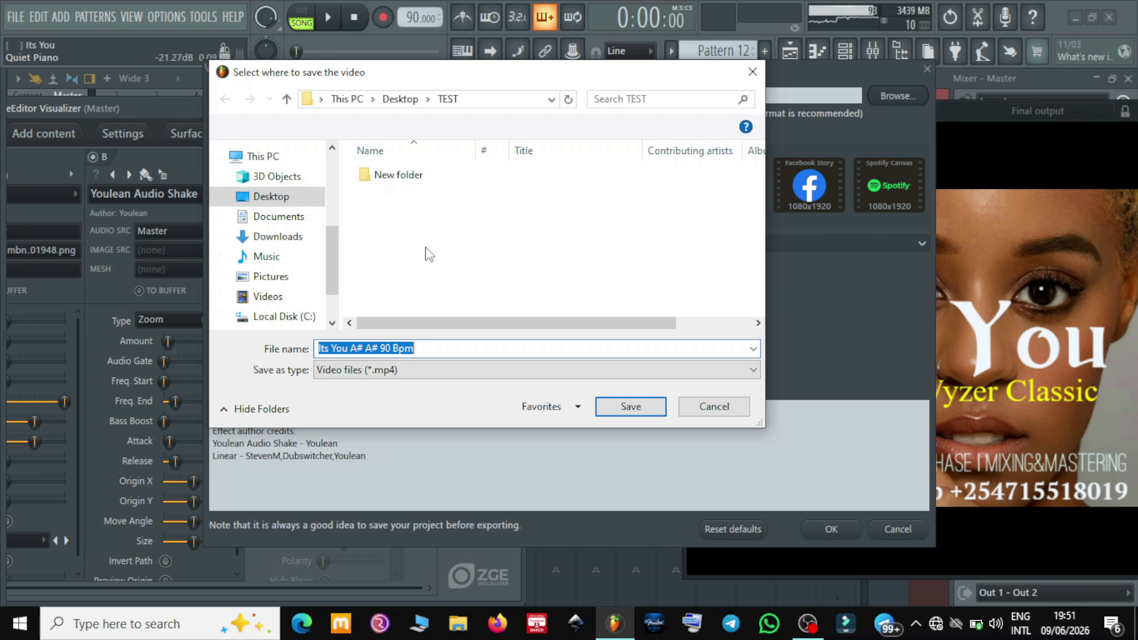
{"action": "left_click", "coordinate": [270, 197]}
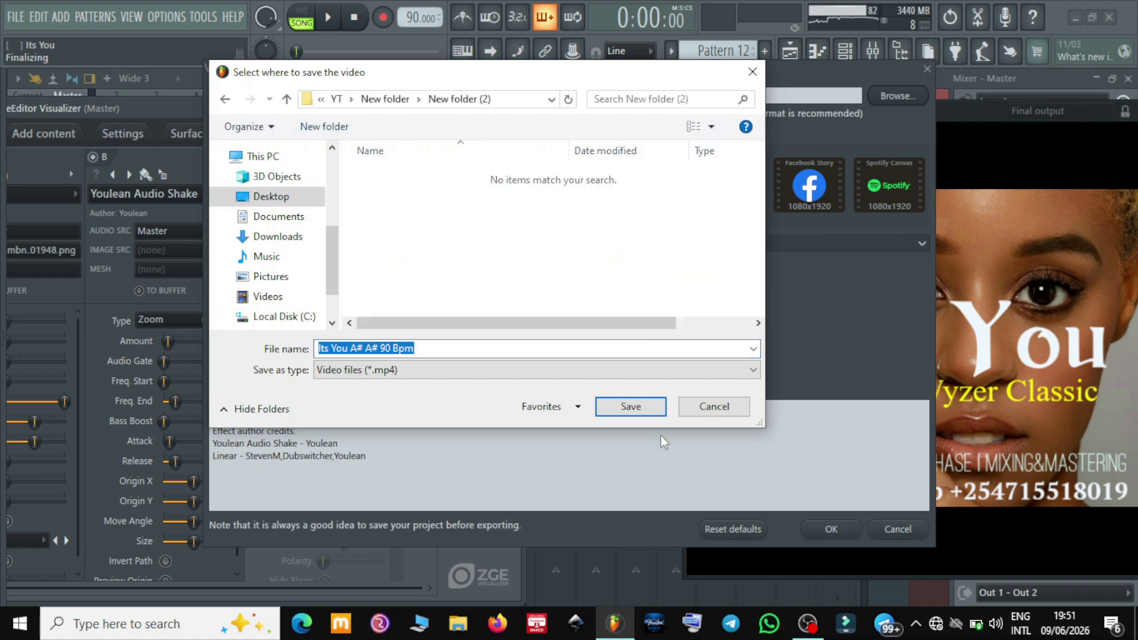
{"action": "key", "text": "Return"}
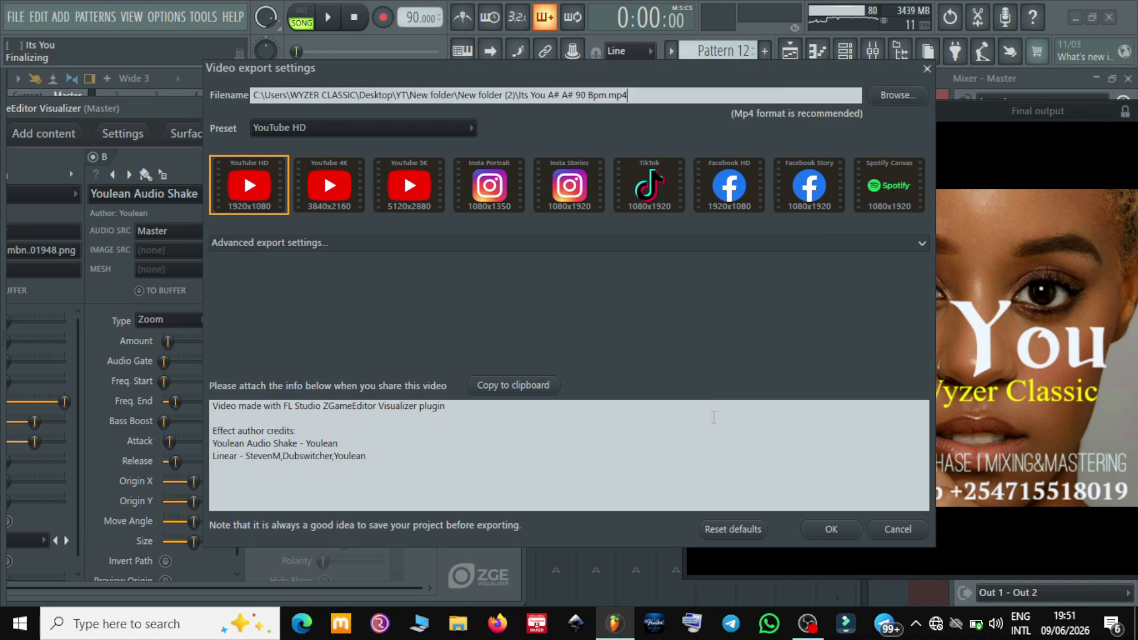
{"action": "key", "text": "Return"}
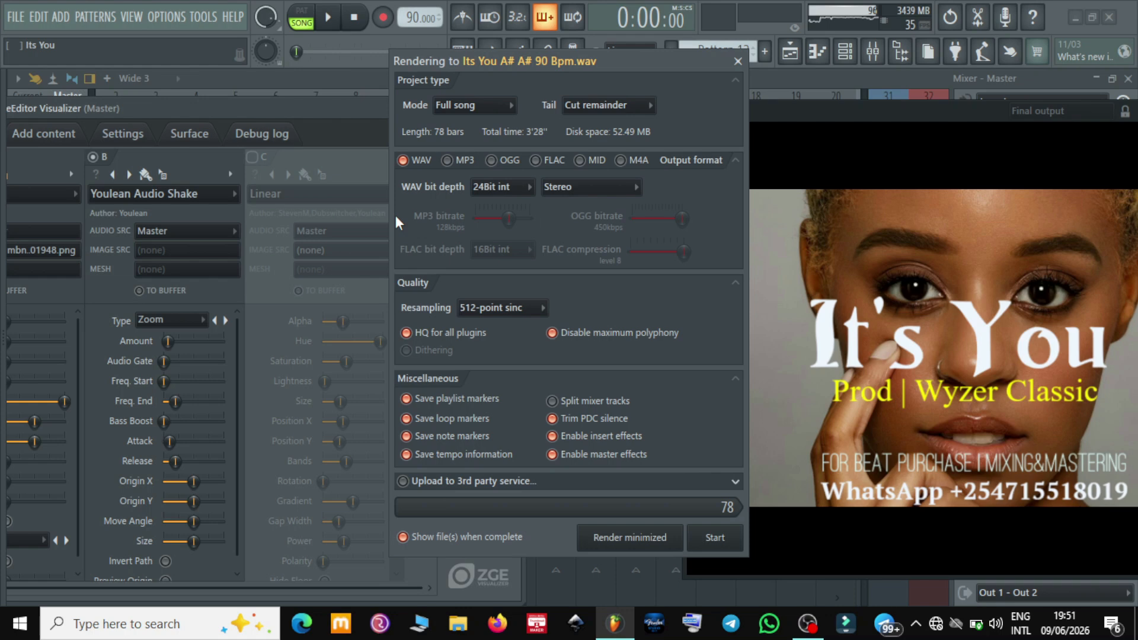
{"action": "key", "text": "Return"}
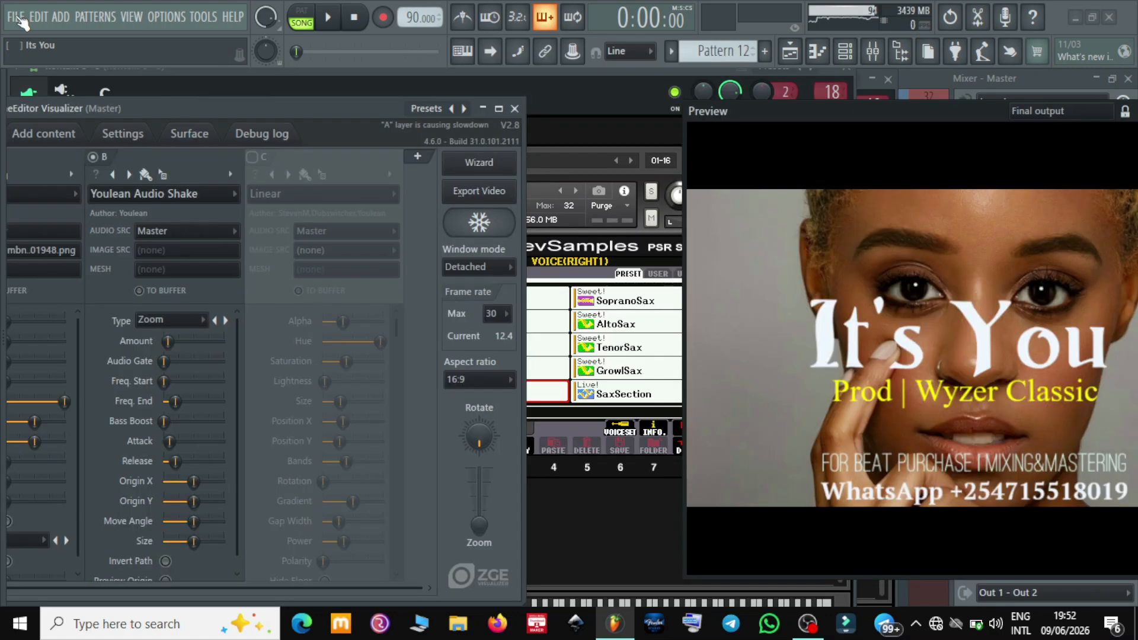
Try to export the project as a video file while two visualizer plugins are loaded
{"action": "left_click", "coordinate": [15, 17]}
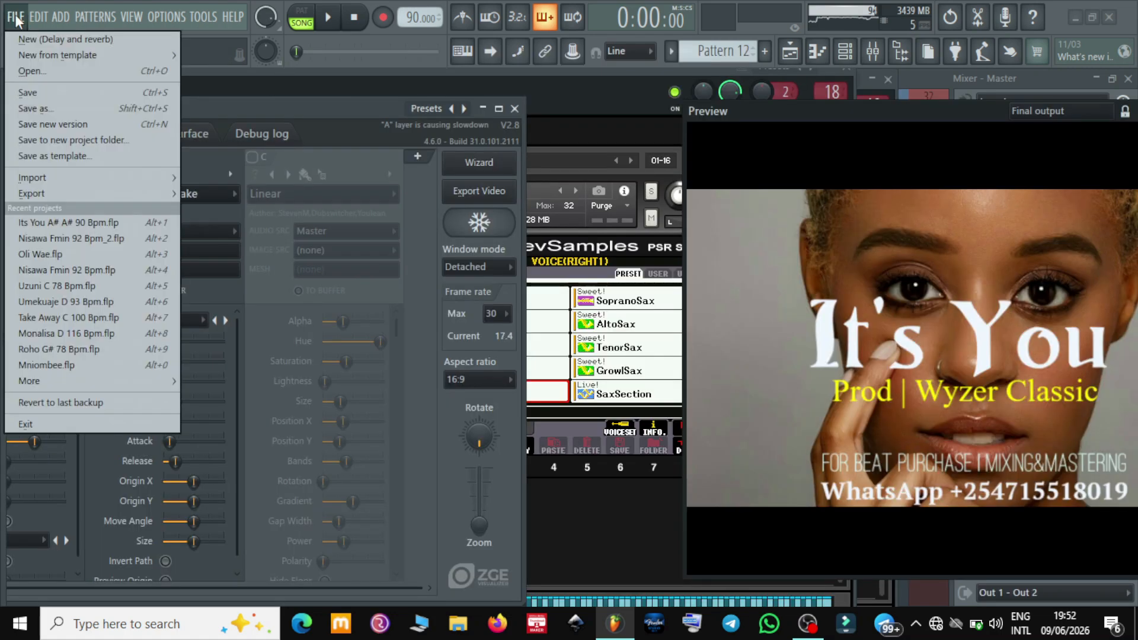
{"action": "mouse_move", "coordinate": [32, 193]}
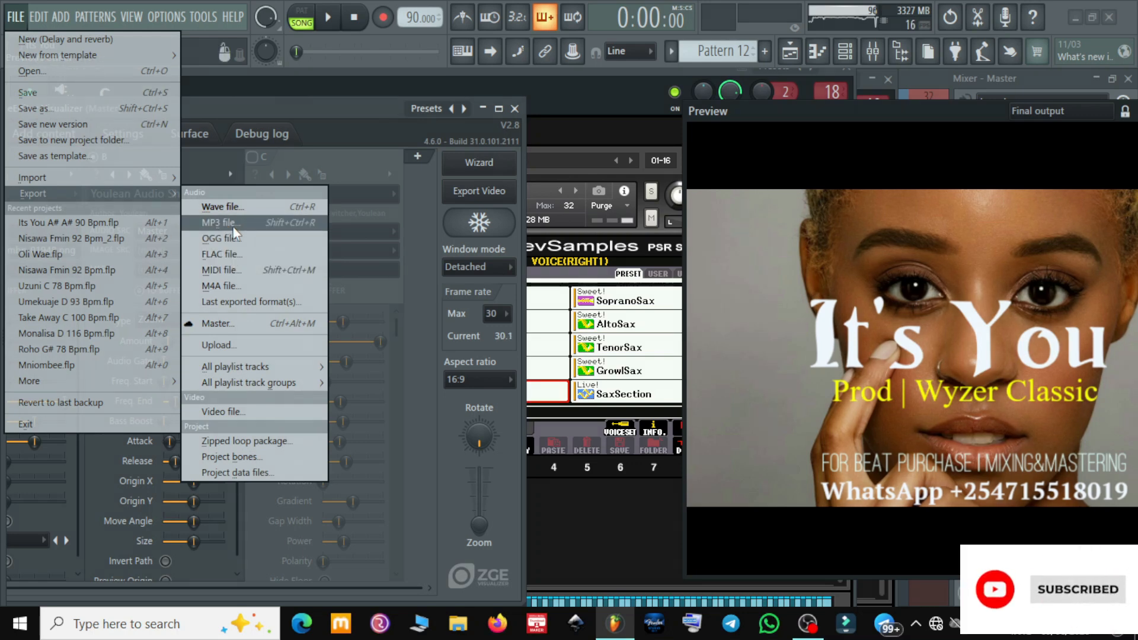
{"action": "left_click", "coordinate": [223, 412]}
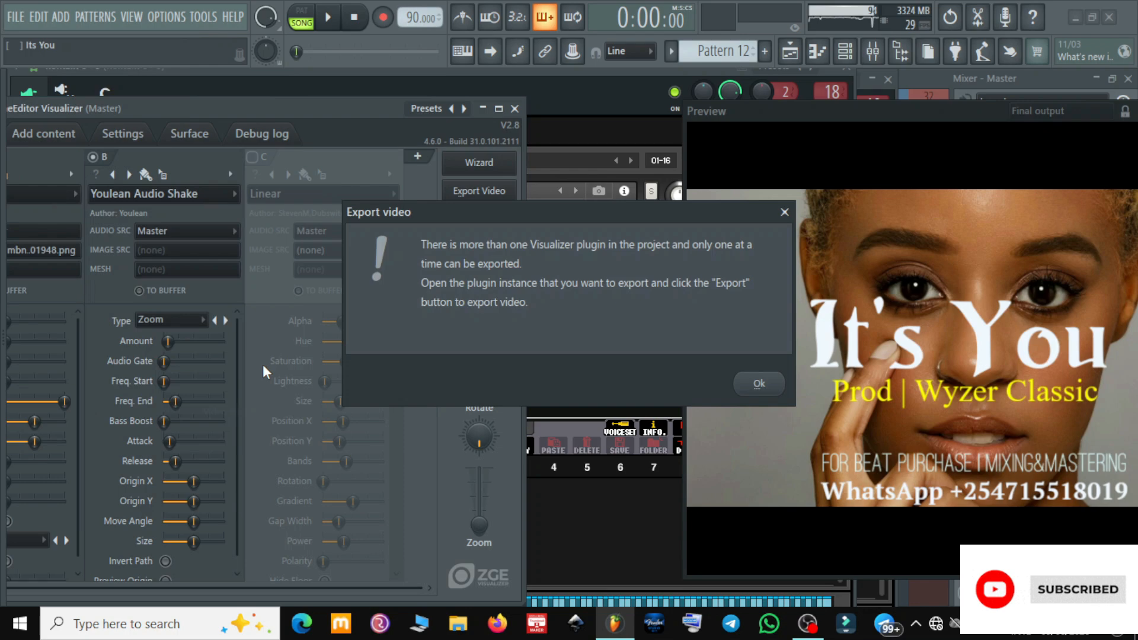
{"action": "left_click", "coordinate": [774, 388]}
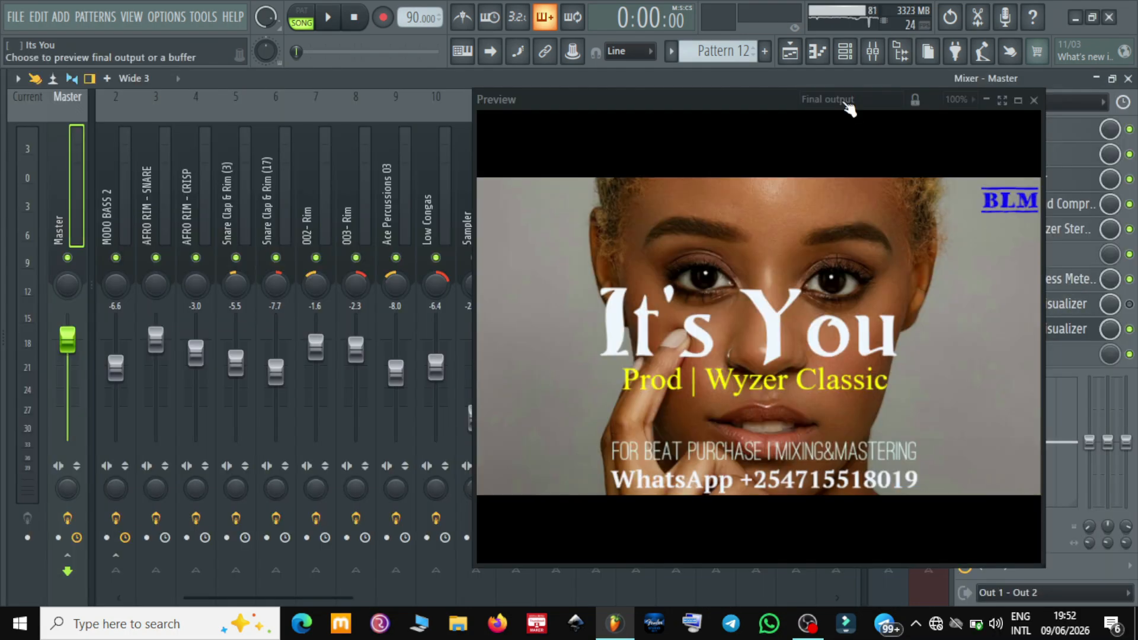
Leave a single ZGameEditor Visualizer on the Master track and open the project's video file export settings
{"action": "left_click_drag", "start_coordinate": [847, 102], "coordinate": [592, 96]}
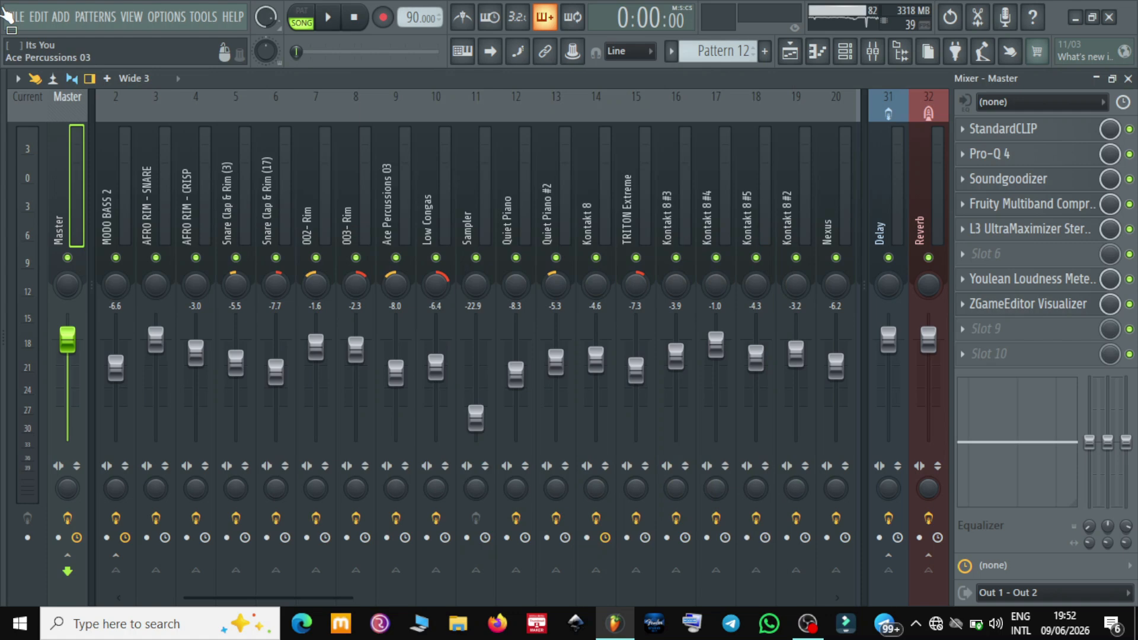
{"action": "left_click", "coordinate": [15, 18]}
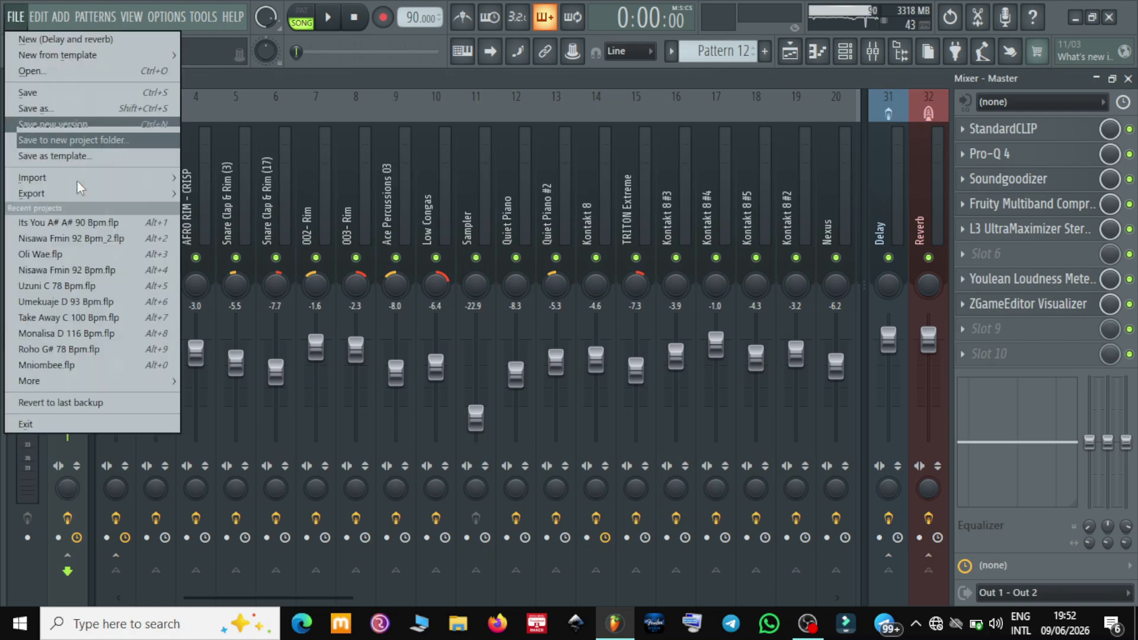
{"action": "mouse_move", "coordinate": [77, 193]}
{"action": "left_click", "coordinate": [254, 412]}
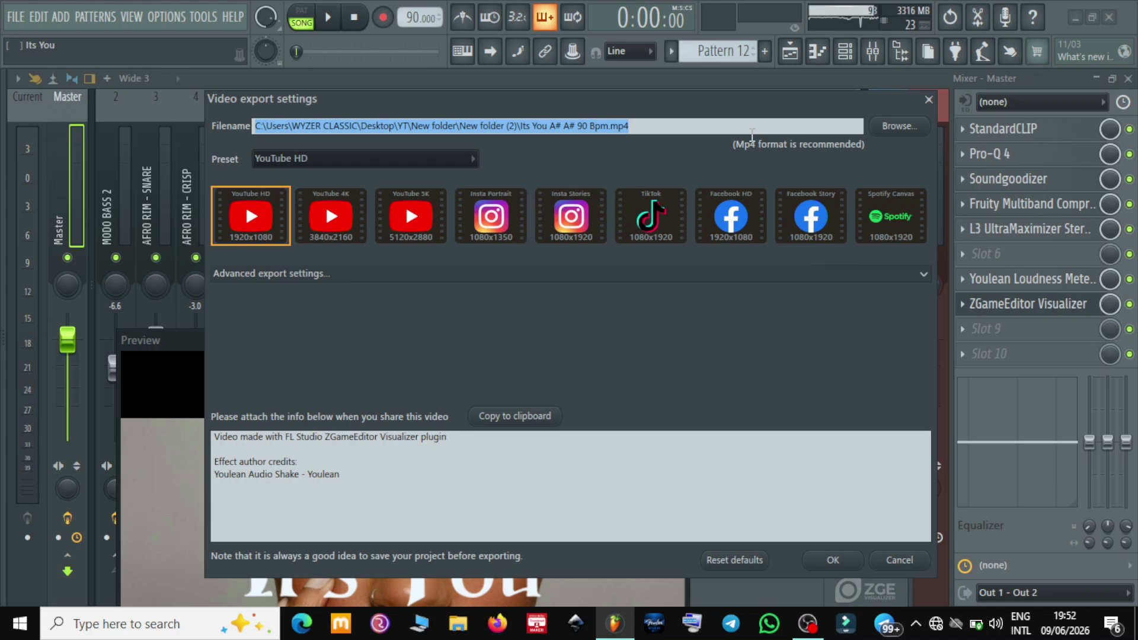
Export the YouTube HD video over the existing Its You A# A# 90 Bpm.mp4 in New folder (2), and close an open instrument window
{"action": "left_click", "coordinate": [915, 138]}
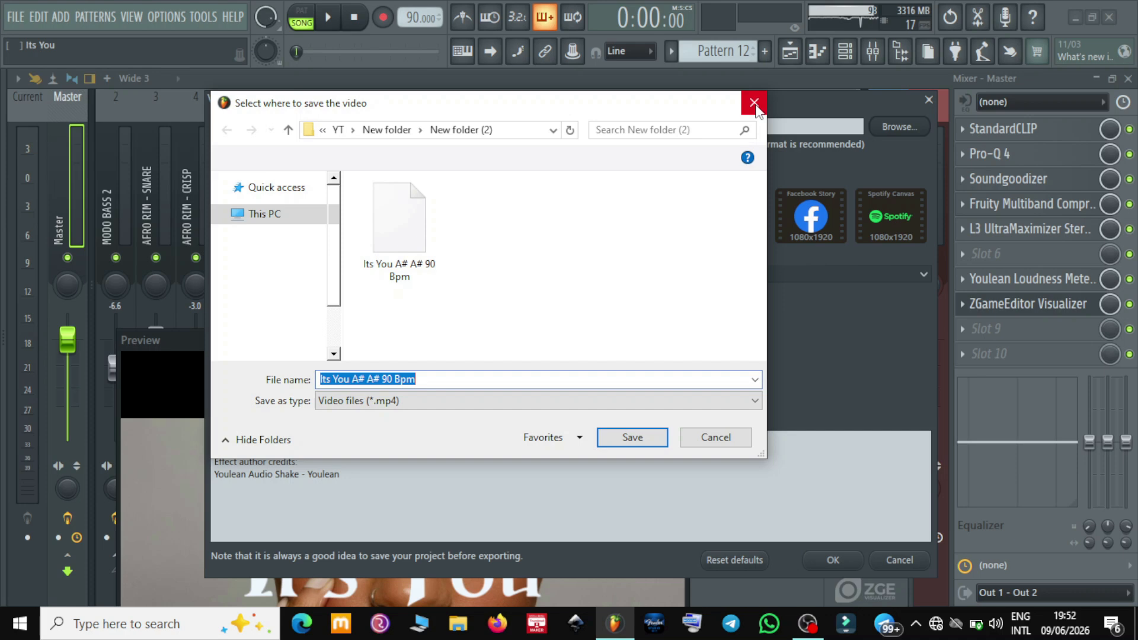
{"action": "key", "text": "Return"}
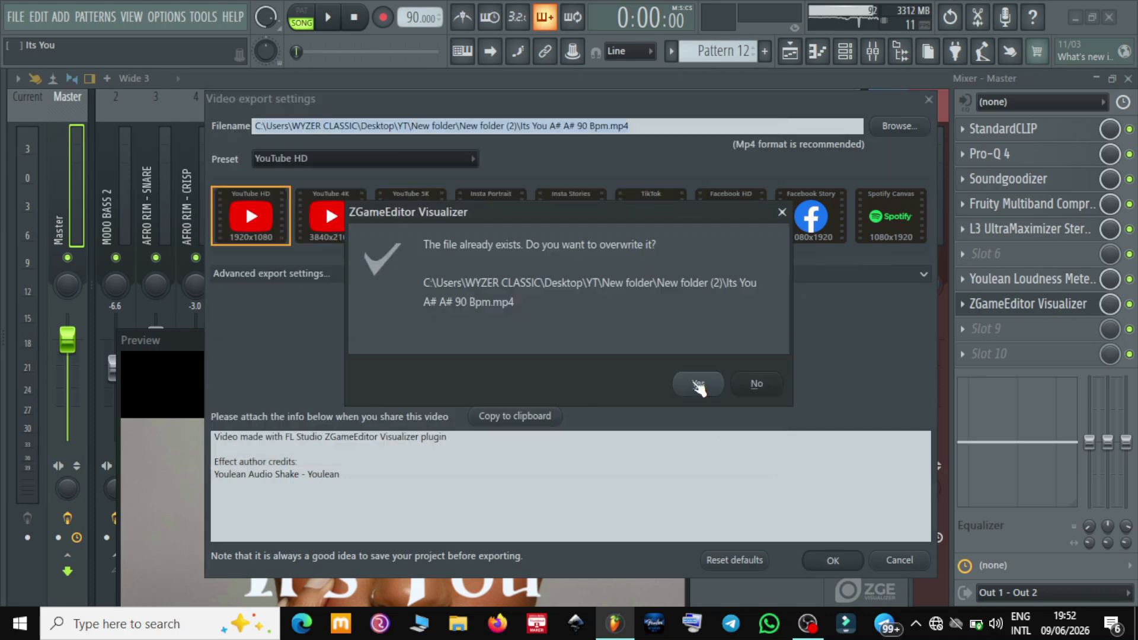
{"action": "left_click", "coordinate": [699, 385]}
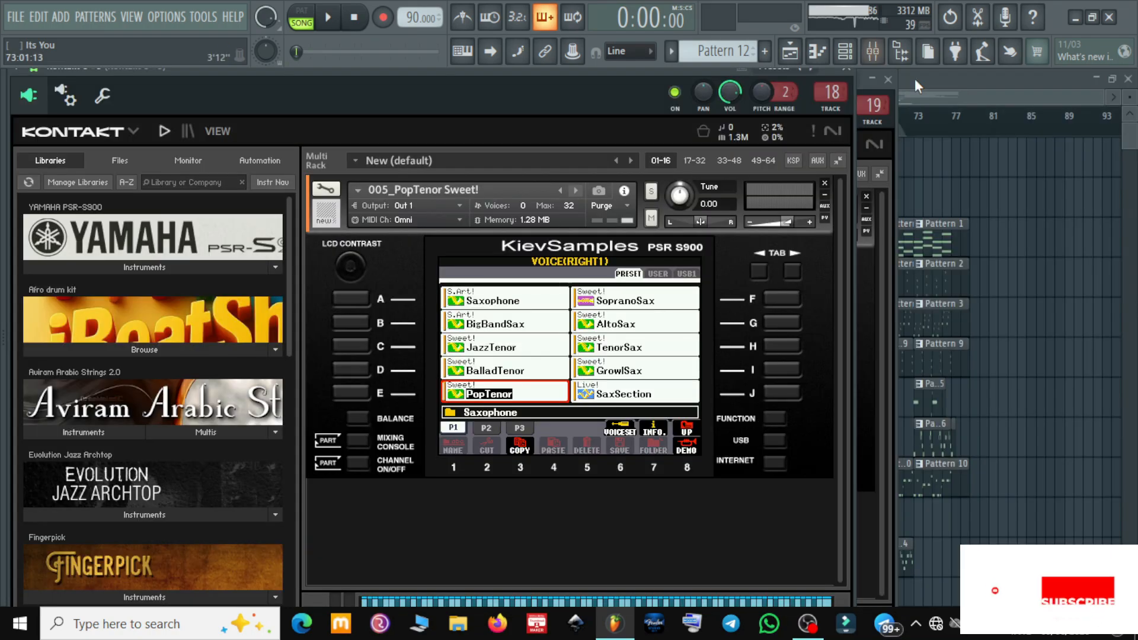
{"action": "left_click", "coordinate": [889, 80]}
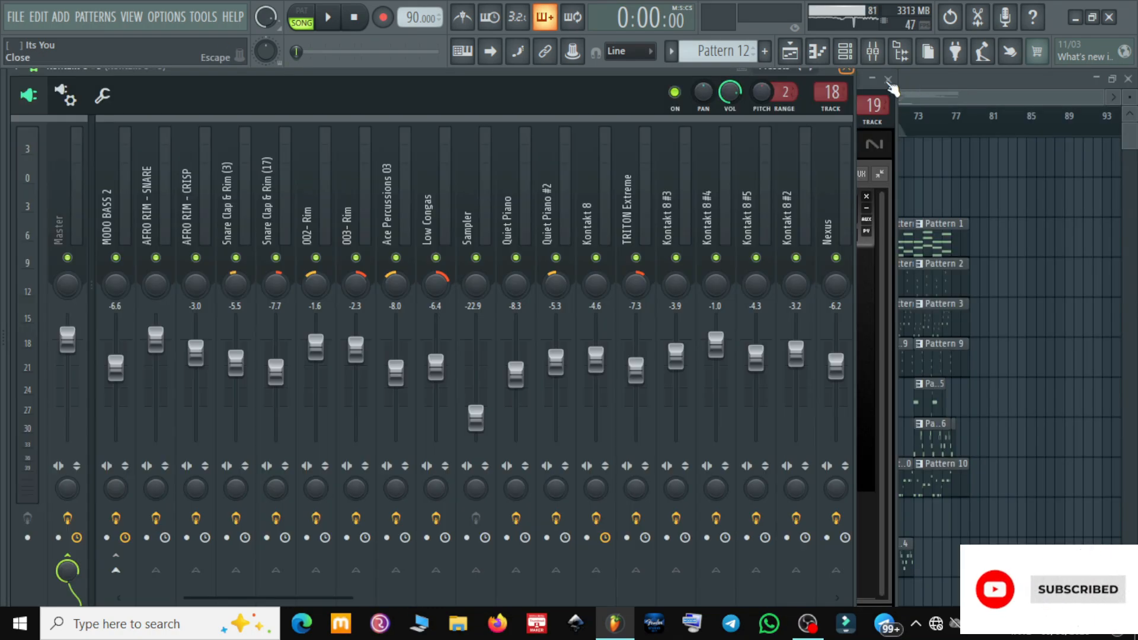